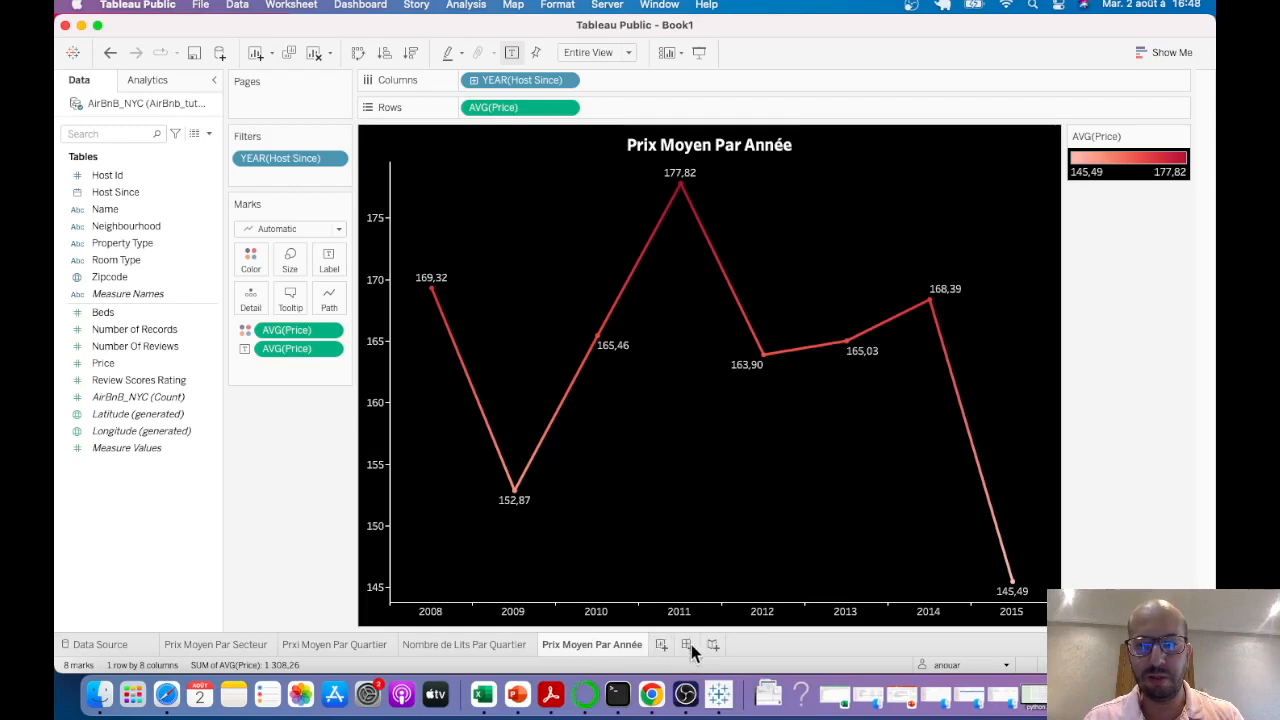
Step: Create a new dashboard and set its size to Automatic
left_click(685, 646)
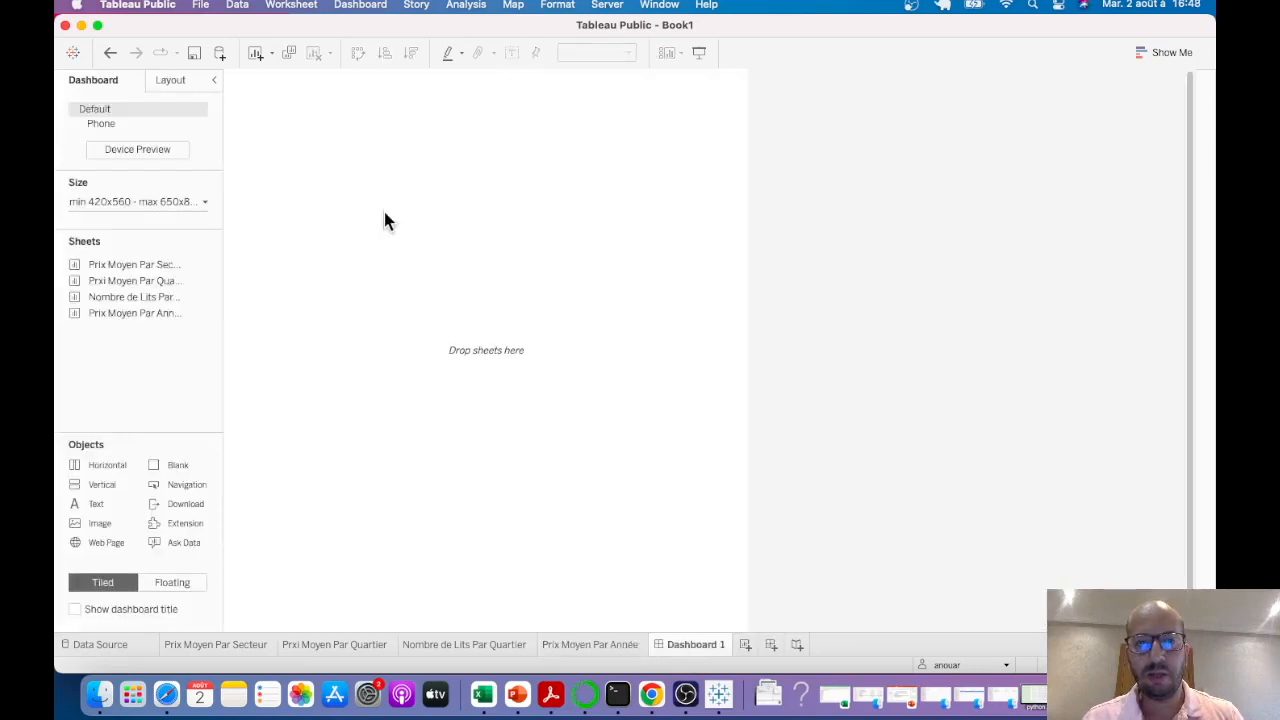
left_click(97, 25)
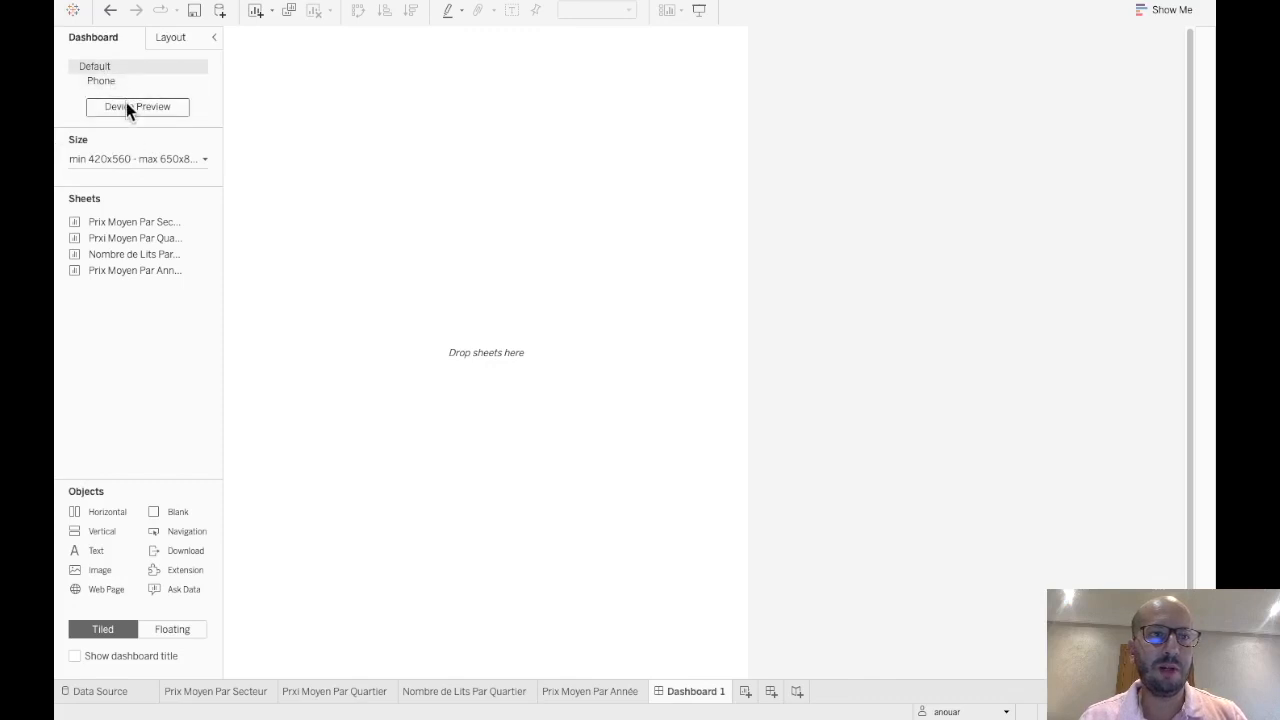
left_click(98, 159)
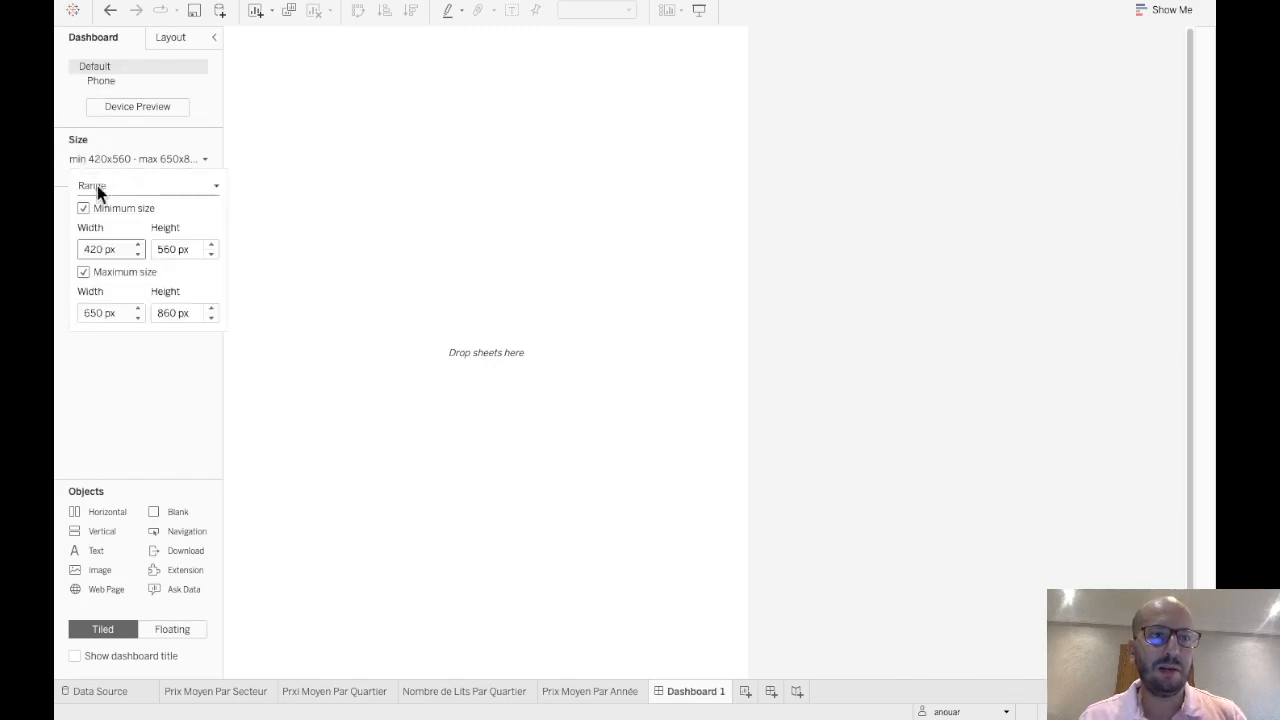
left_click(103, 190)
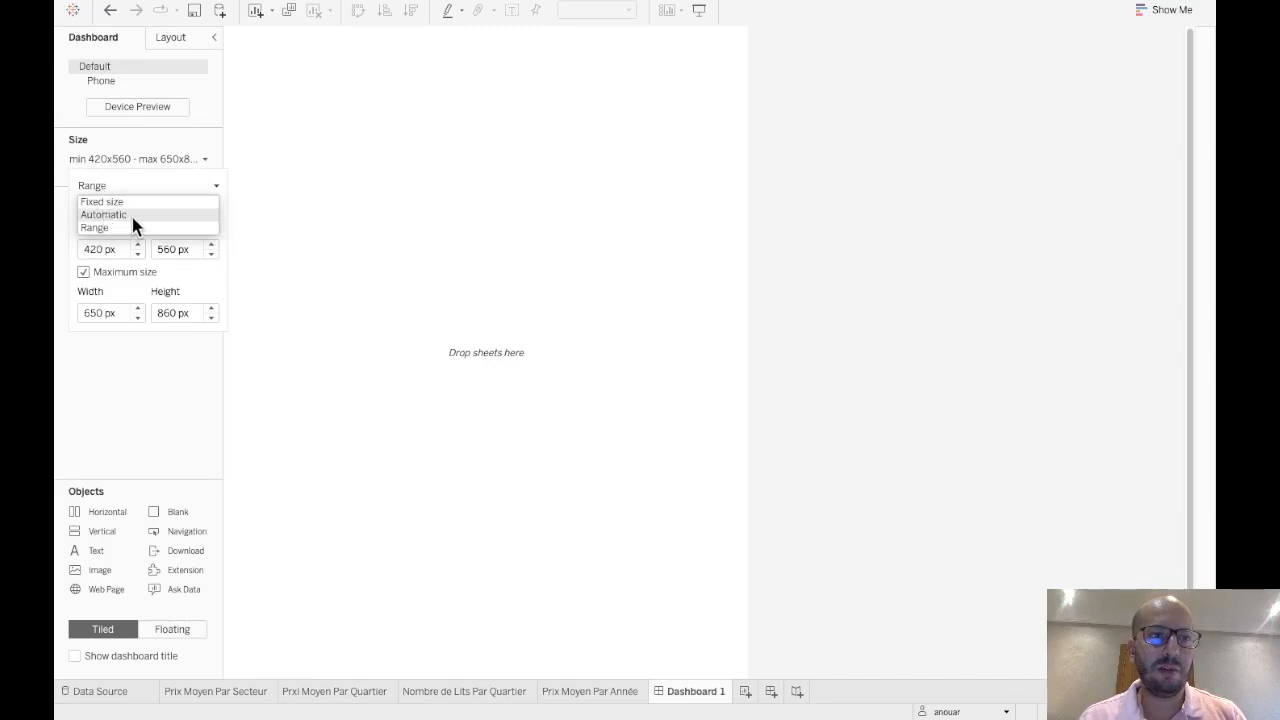
left_click(131, 214)
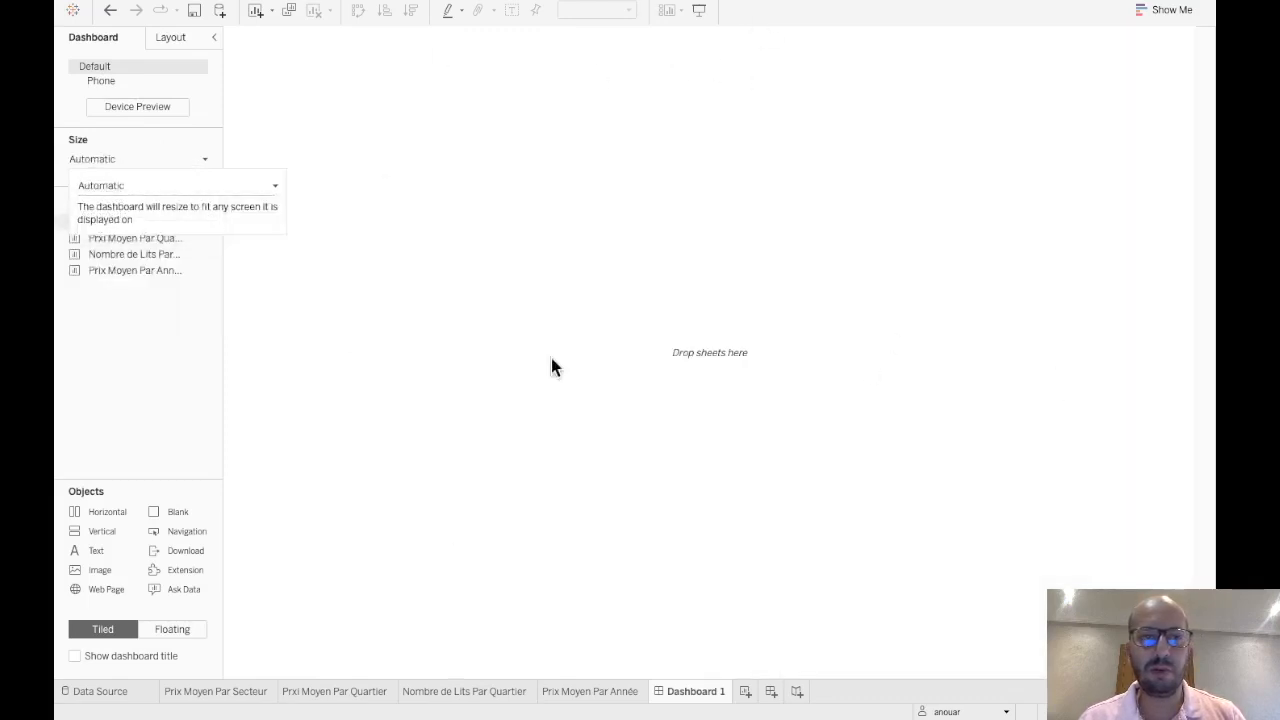
left_click(718, 465)
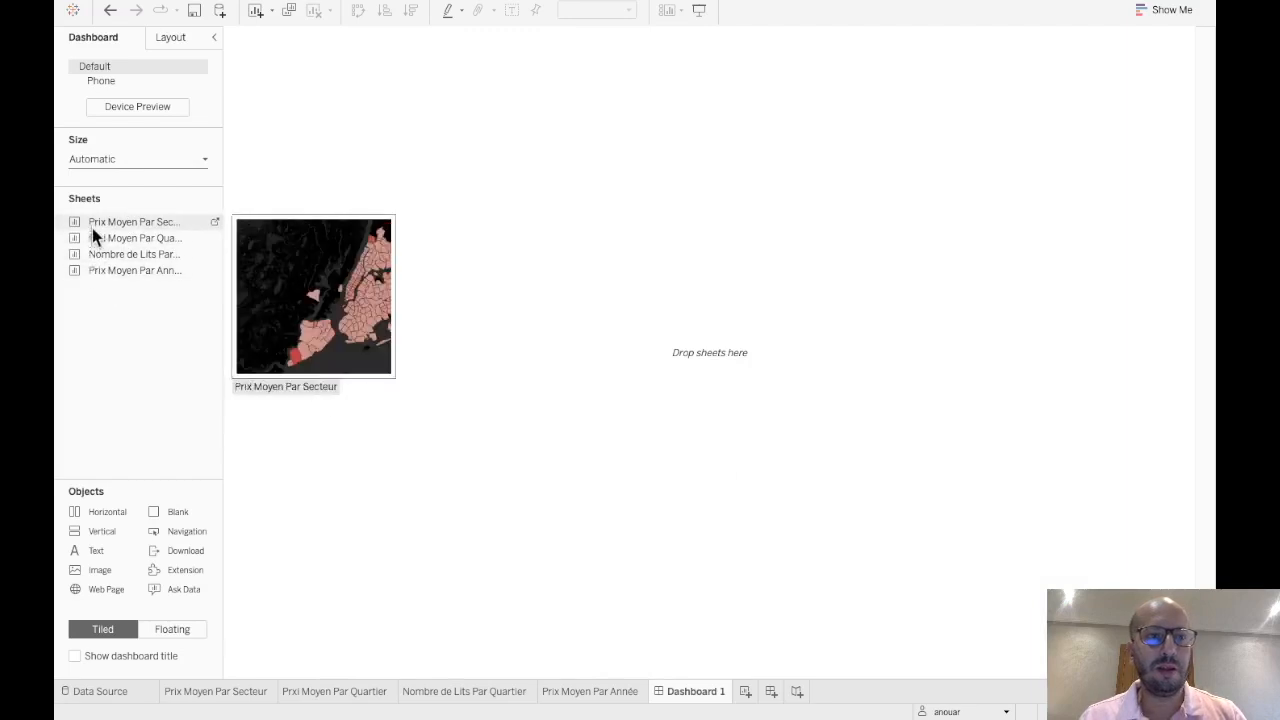
Step: Add the Prix Moyen Par Secteur map sheet to the empty dashboard
mouse_move(103, 226)
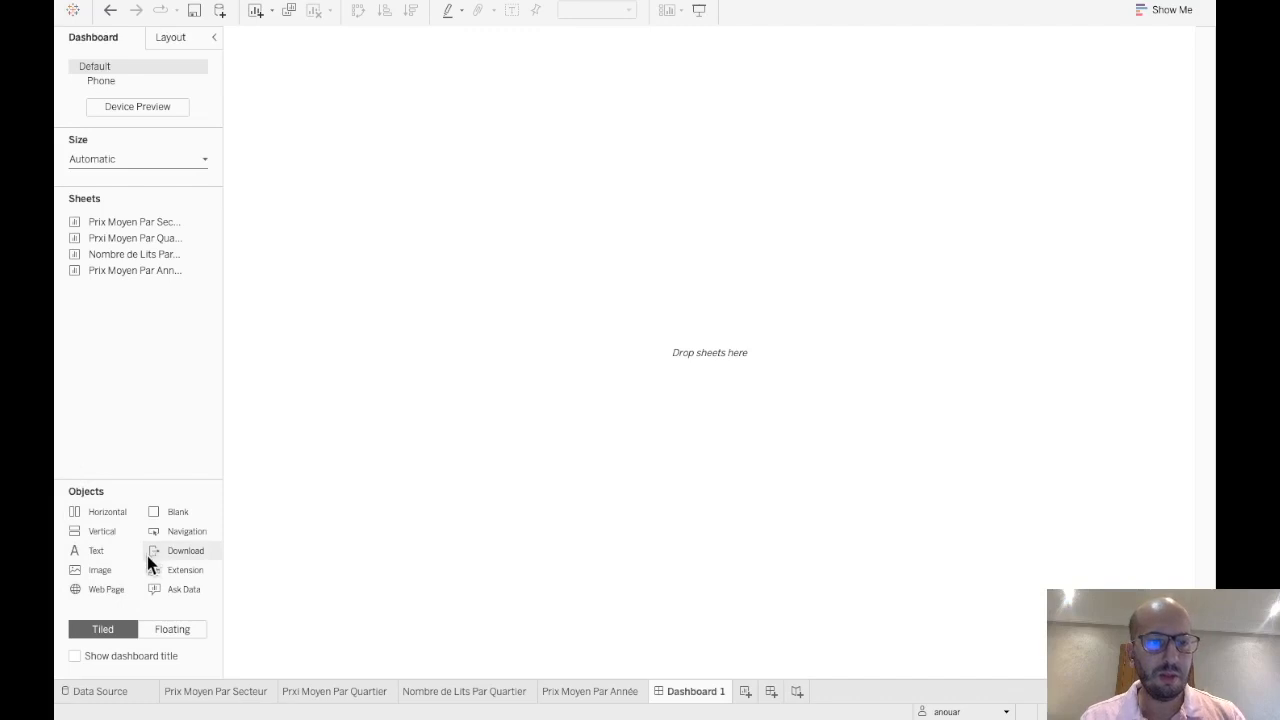
mouse_move(103, 272)
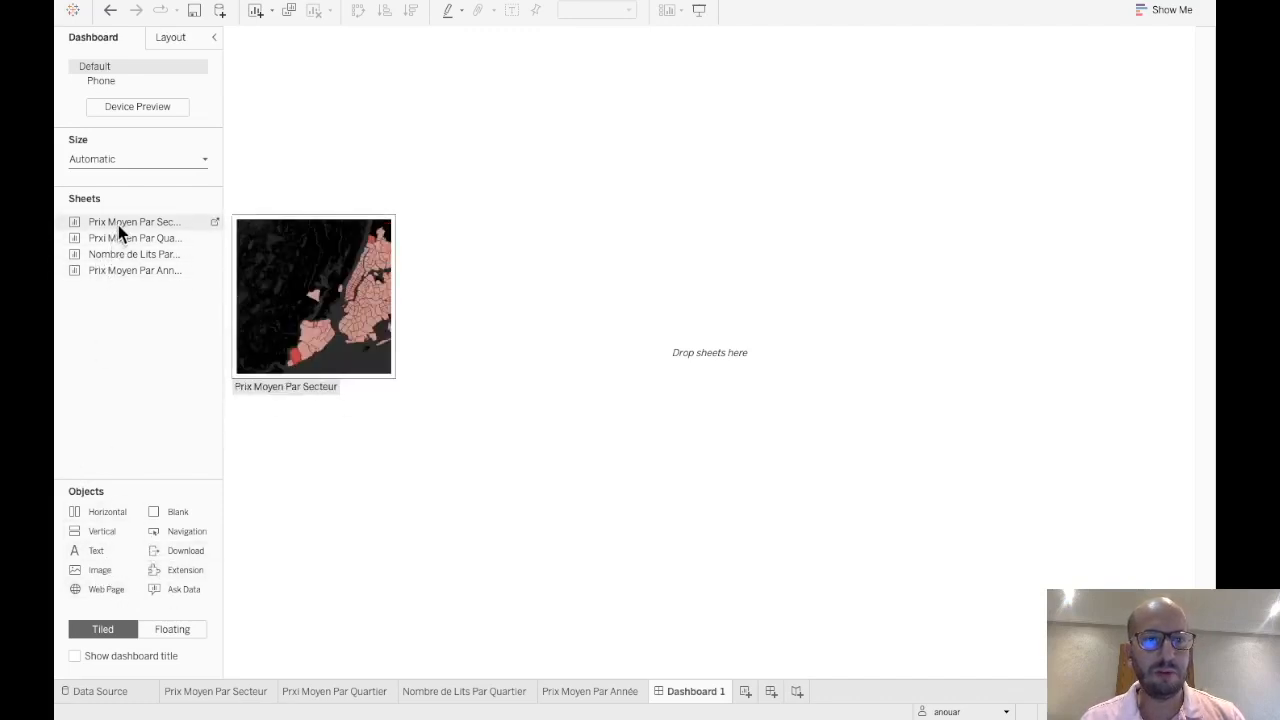
left_click_drag(120, 230, 295, 195)
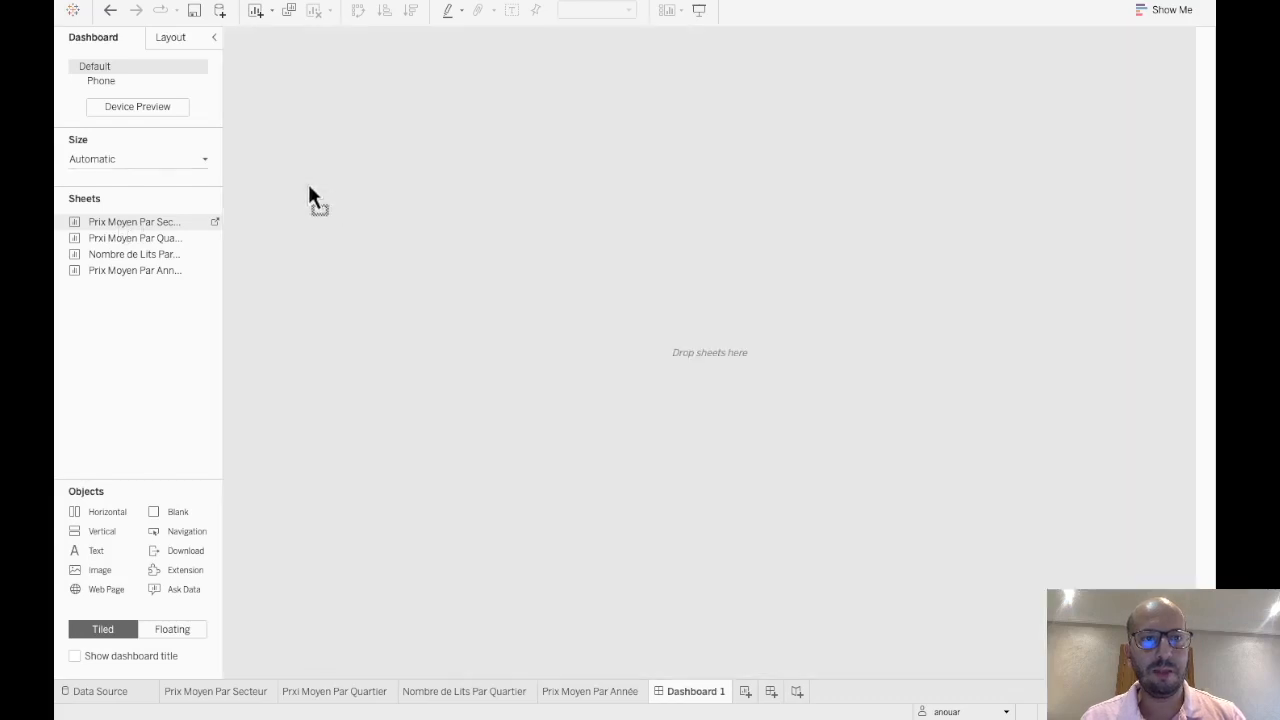
left_click_drag(742, 272, 742, 273)
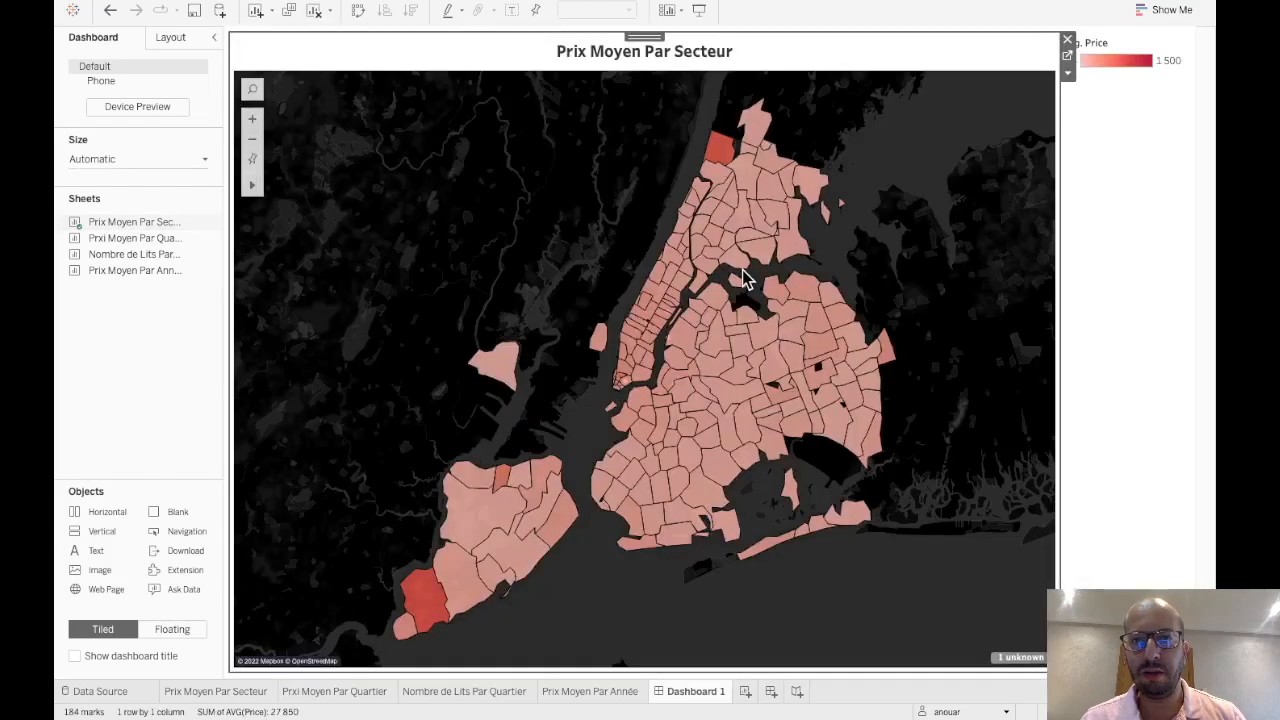
Step: Move the Avg. Price colour legend directly below the map and shrink its height to a single-line strip
left_click(1111, 58)
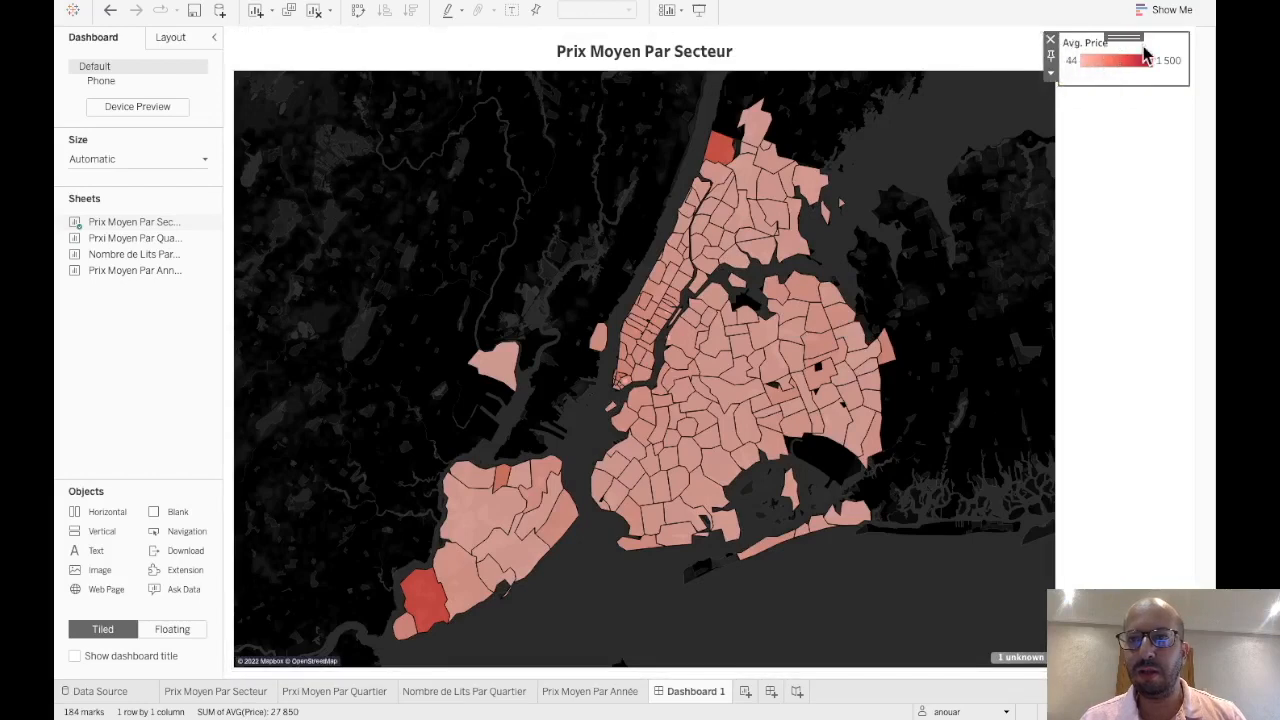
mouse_move(1128, 34)
left_mouse_down()
mouse_move(1034, 574)
mouse_move(930, 672)
mouse_move(683, 674)
mouse_move(757, 677)
mouse_move(709, 648)
mouse_move(680, 566)
left_mouse_up()
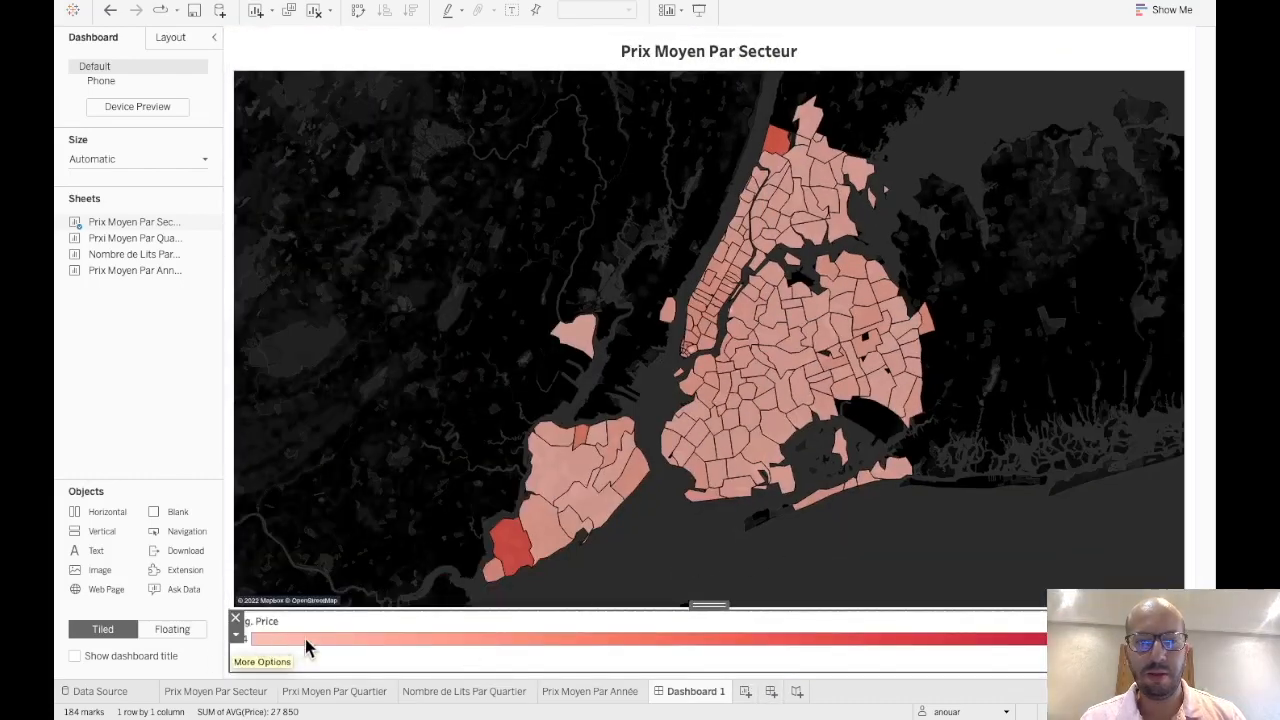
left_click_drag(414, 611, 418, 642)
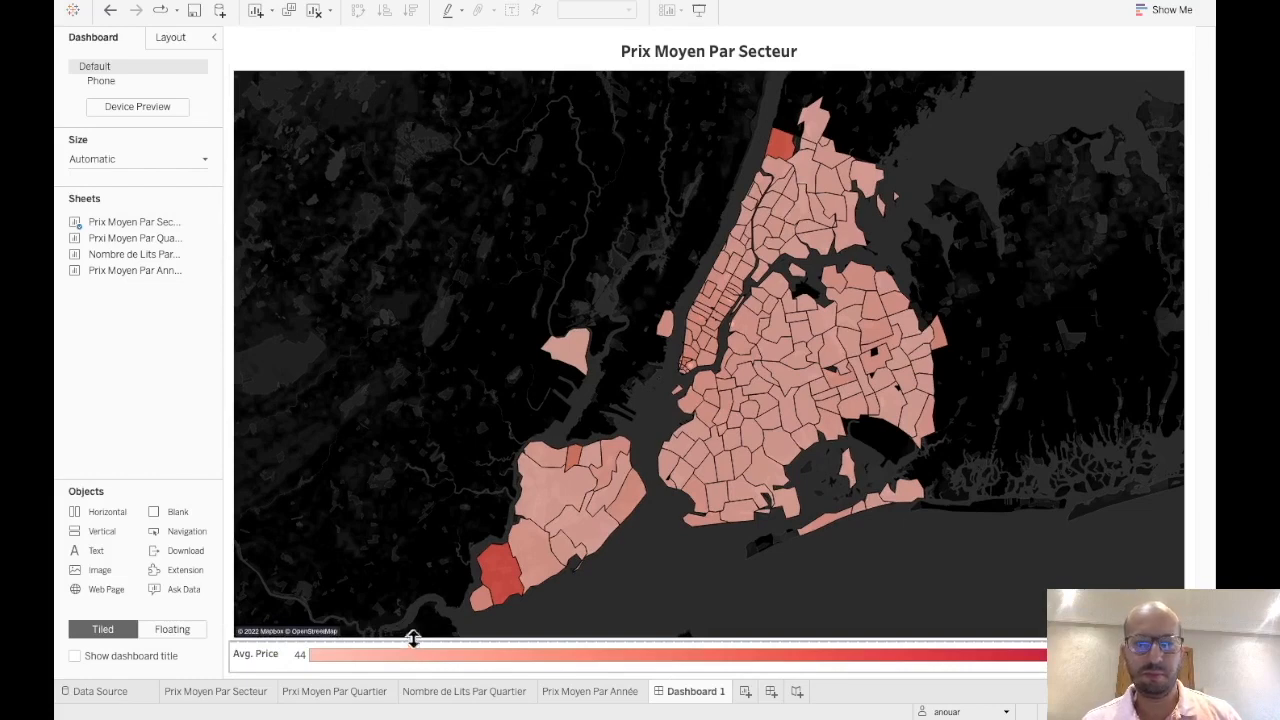
Step: Place the Prix Moyen Par Année sheet to the left of the map and widen it to about two thirds of the dashboard
left_click(526, 272)
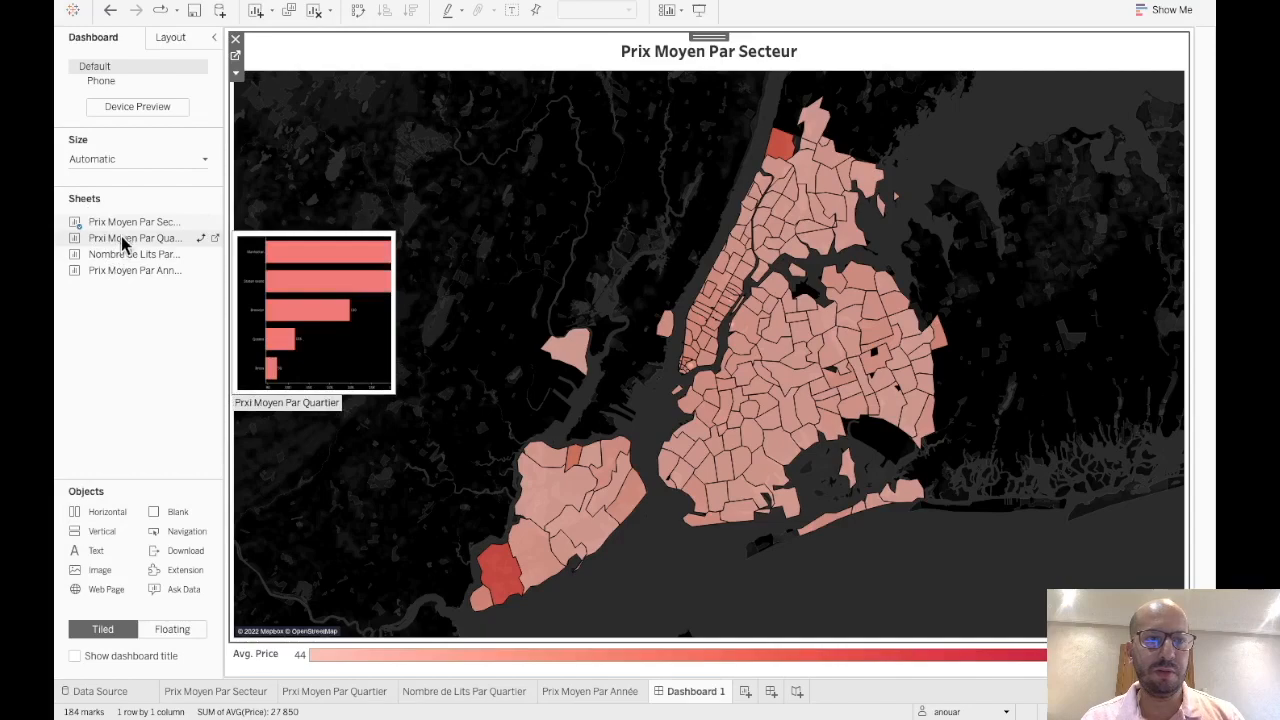
left_click_drag(137, 278, 250, 268)
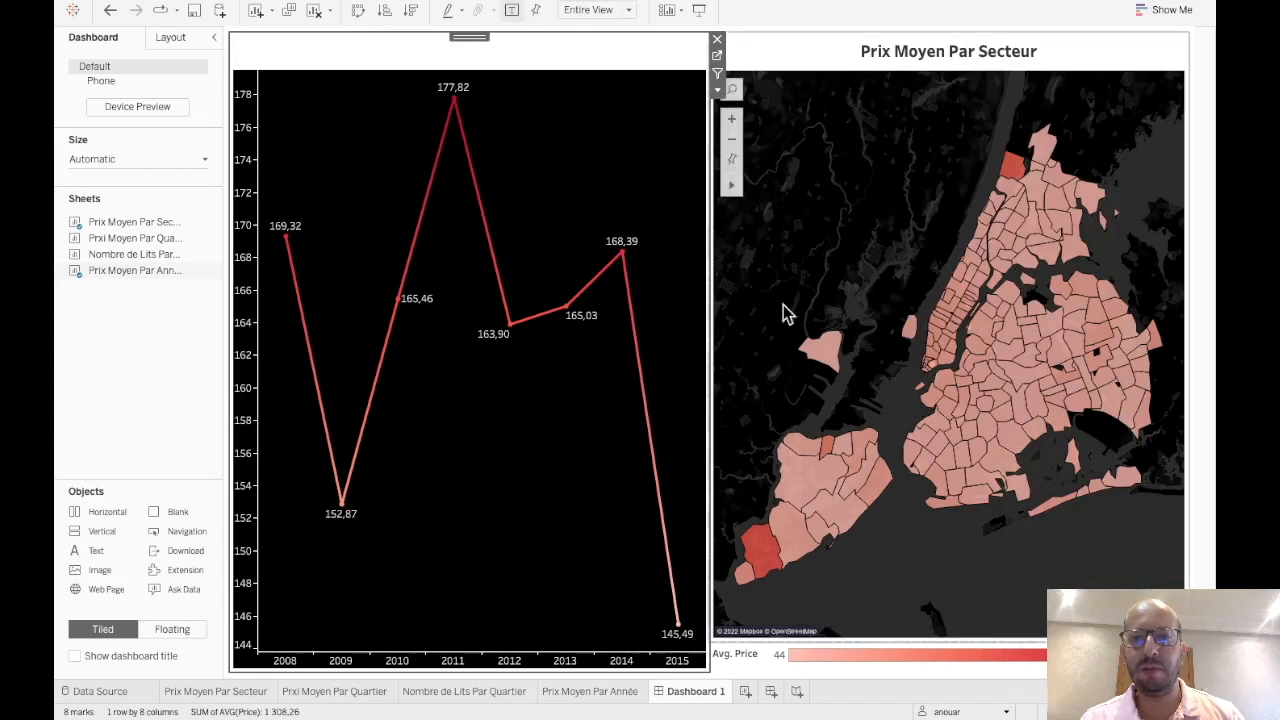
left_click_drag(708, 335, 766, 340)
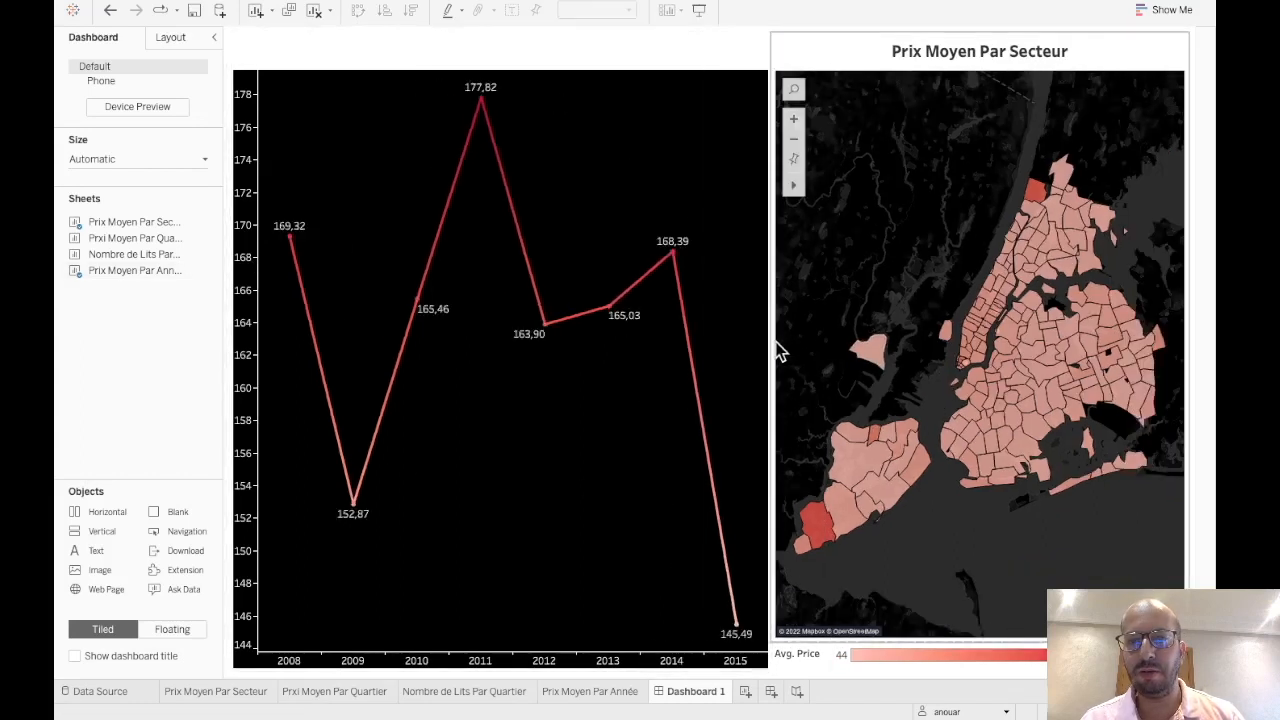
left_click(813, 351)
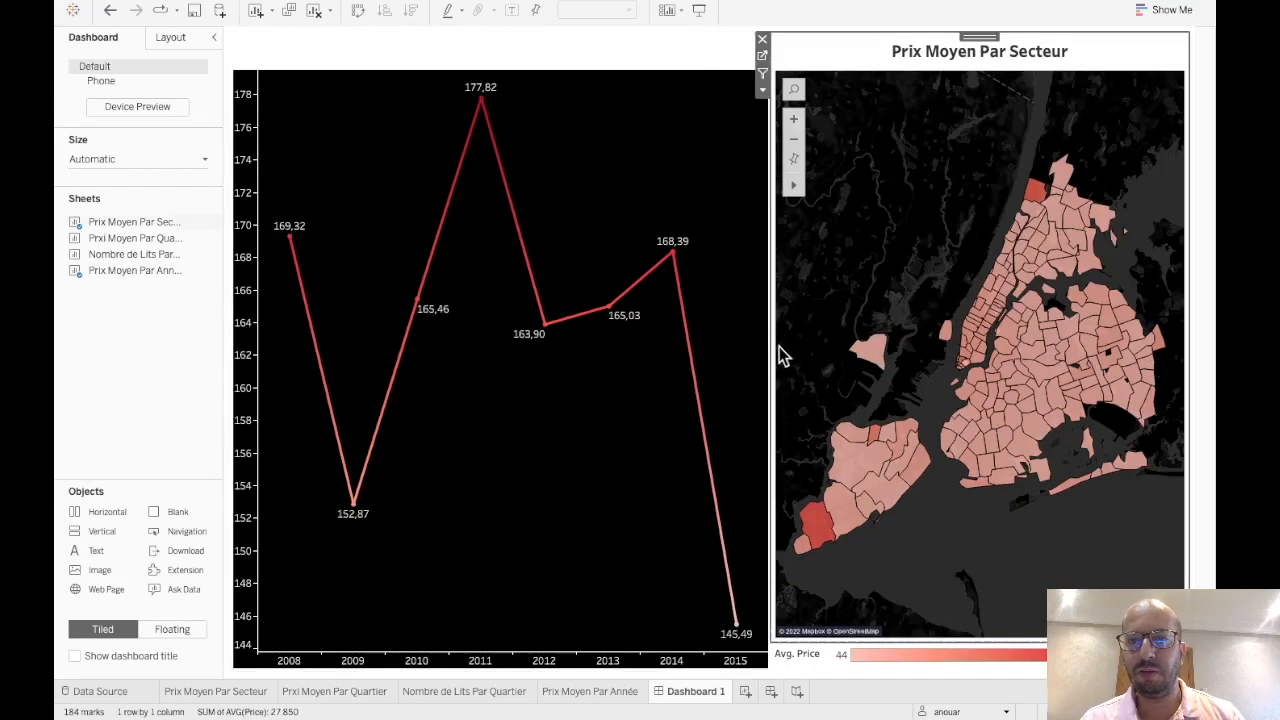
left_click_drag(768, 351, 837, 352)
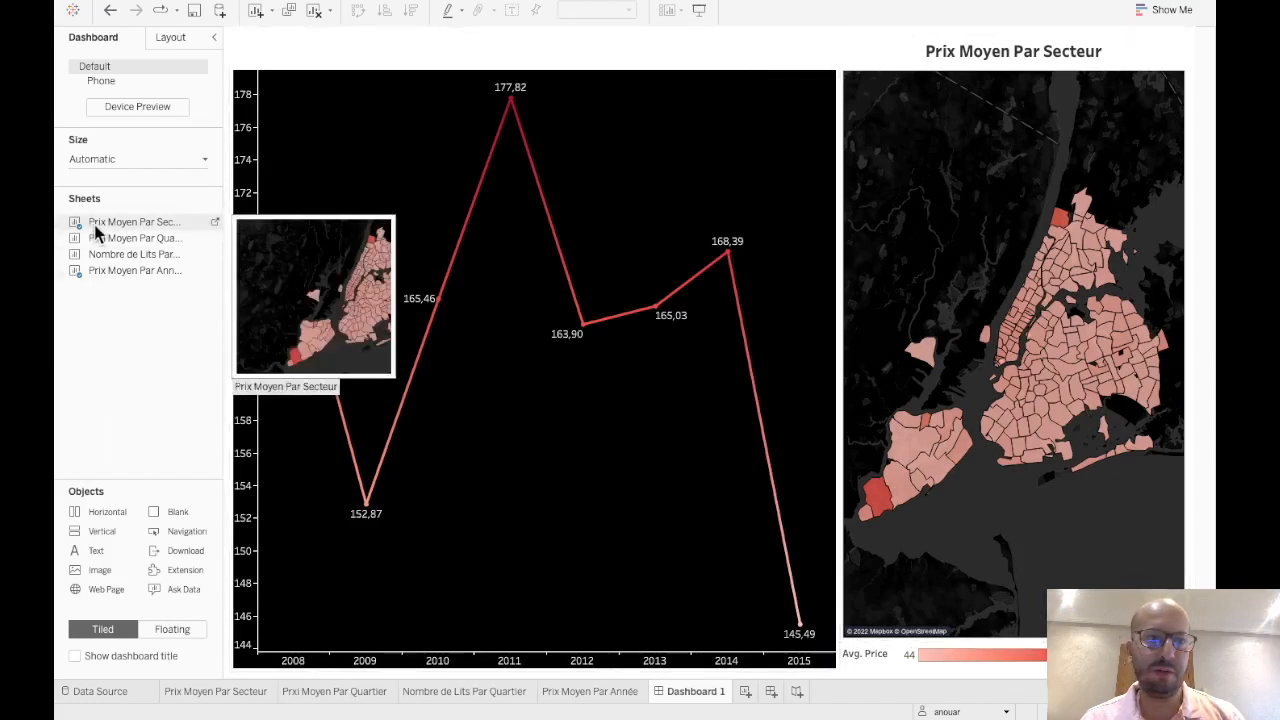
Step: Add the Prxi Moyen Par Quartier and Nombre de Lits Par Quartier sheets side by side above the yearly line chart
left_click_drag(119, 246, 329, 100)
mouse_move(141, 262)
left_mouse_down()
mouse_move(449, 209)
mouse_move(709, 214)
left_mouse_up()
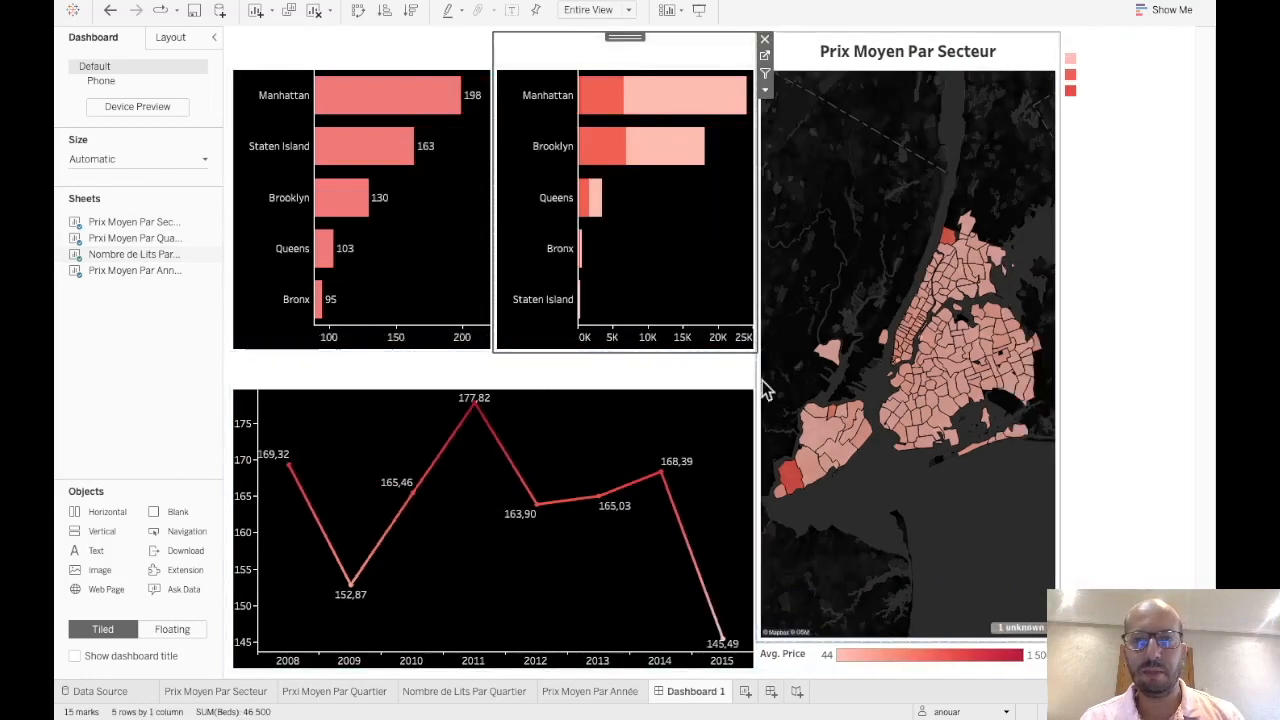
Step: Make the Room Type legend floating and place it over the empty lower-right area of the Nombre de Lits chart
left_click(1119, 92)
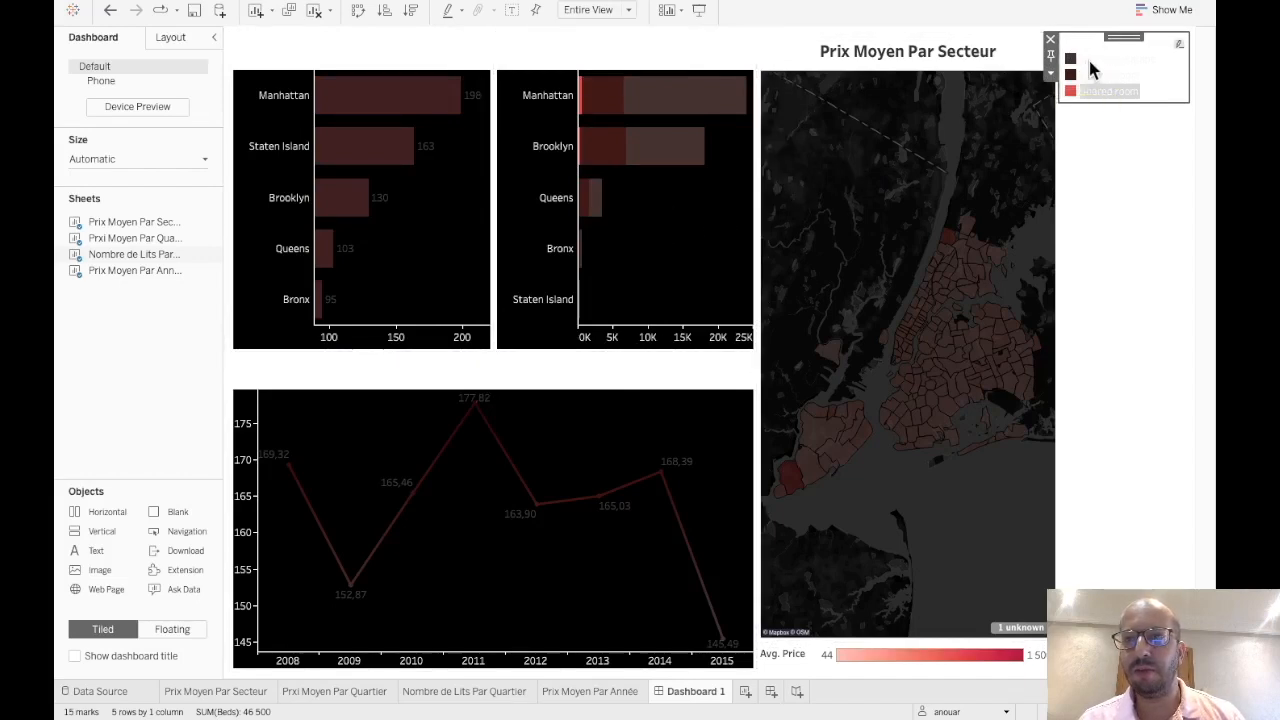
left_click(1051, 74)
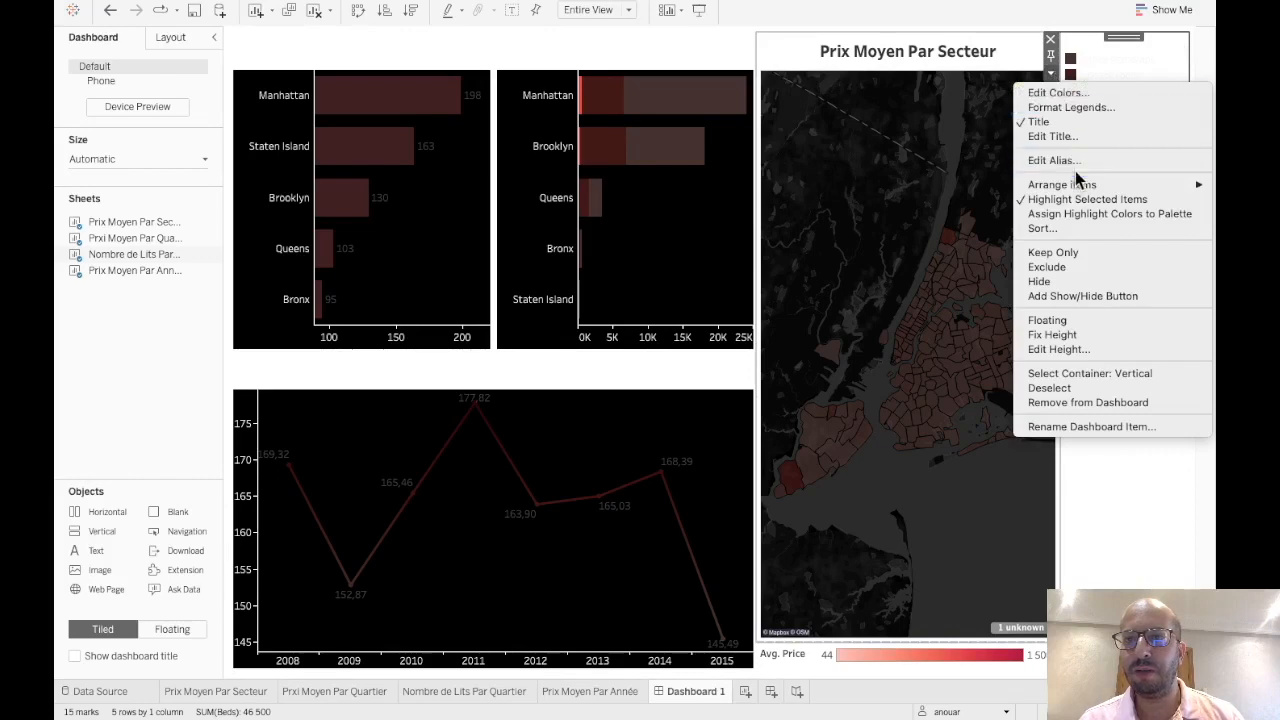
left_click(1080, 320)
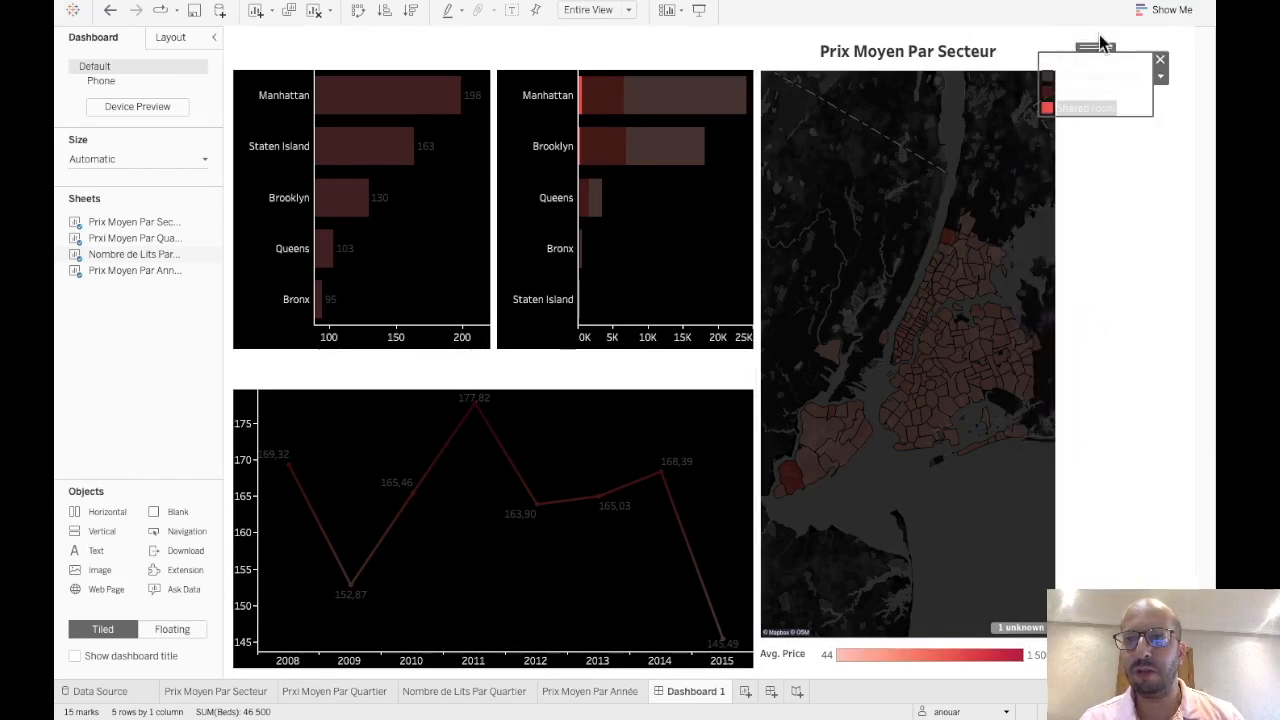
left_click_drag(1100, 45, 697, 263)
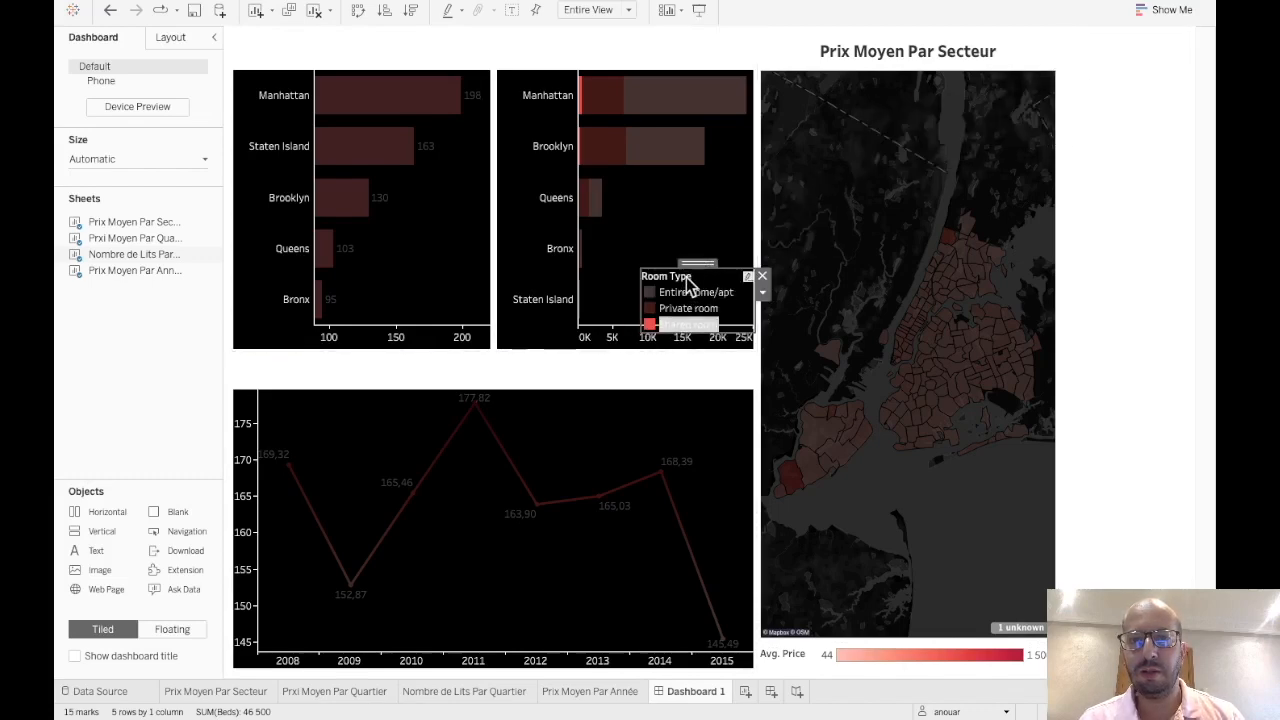
Step: Hide the Room Type legend's title and shift the legend slightly to the right within the chart
right_click(686, 277)
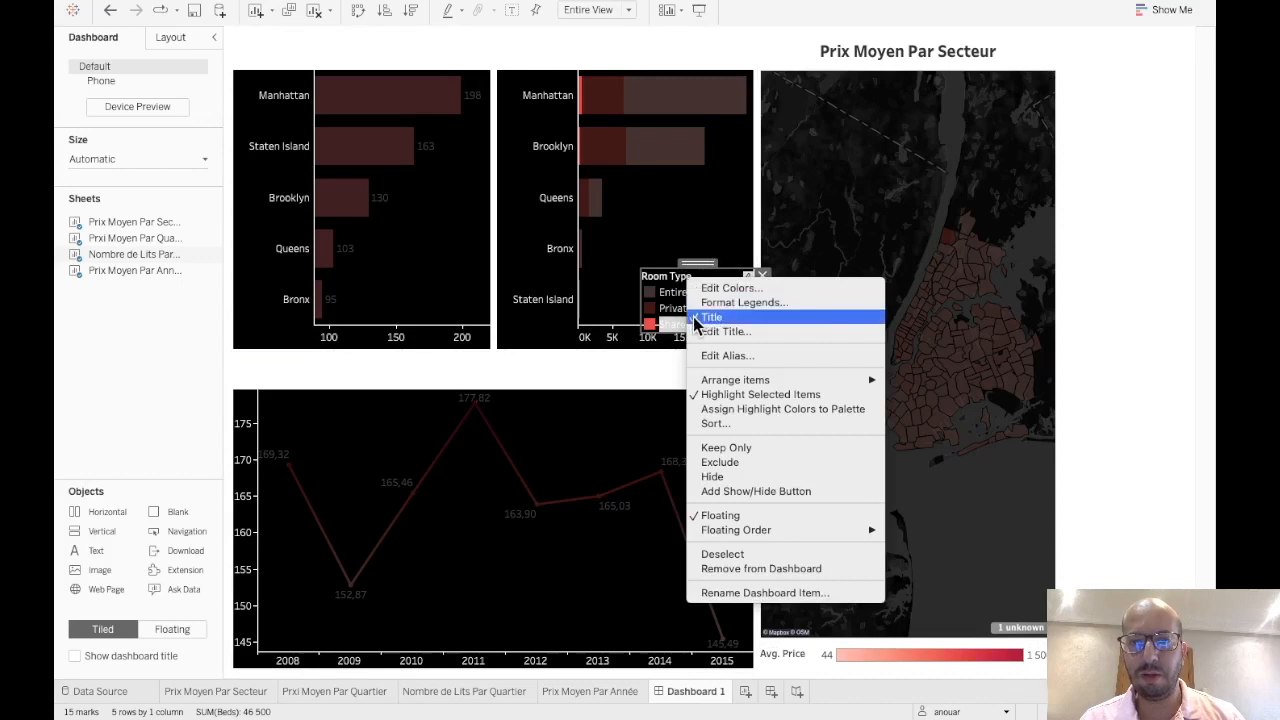
left_click(697, 318)
mouse_move(694, 263)
left_mouse_down()
mouse_move(717, 280)
mouse_move(714, 266)
left_mouse_up()
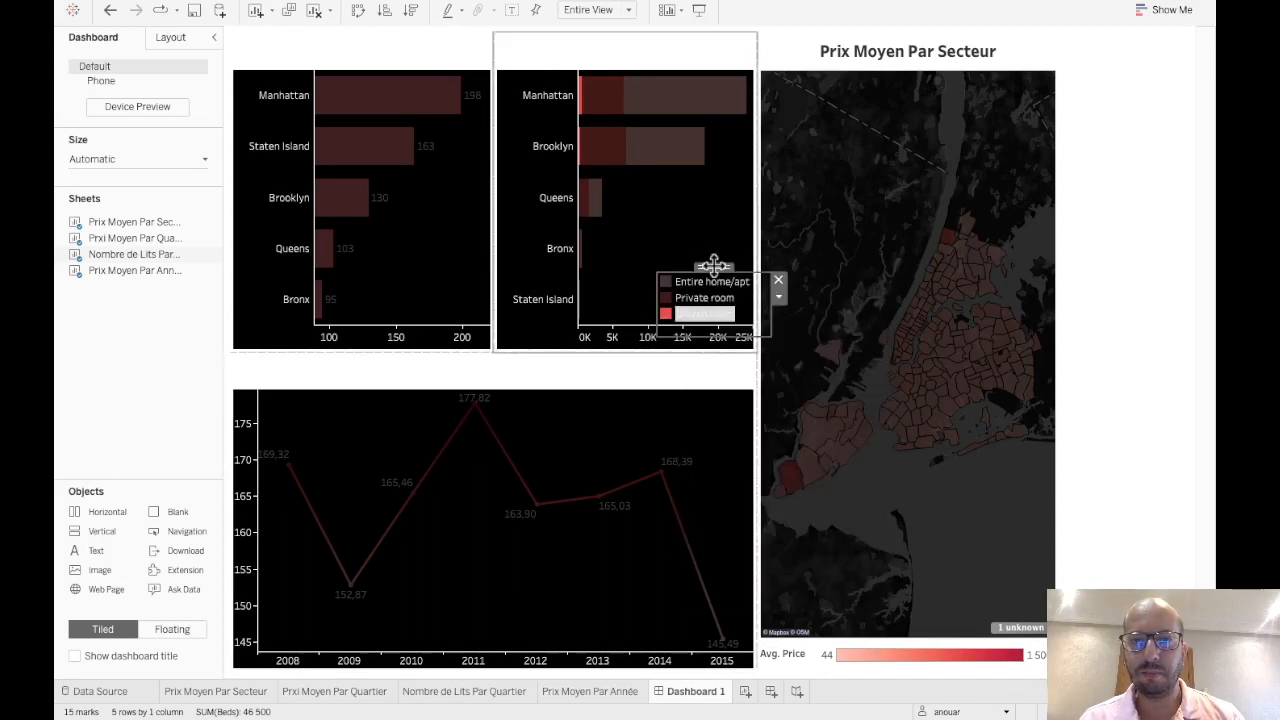
Step: Remove the empty vertical container to the right of the map from the dashboard
left_click(911, 275)
left_click(1150, 157)
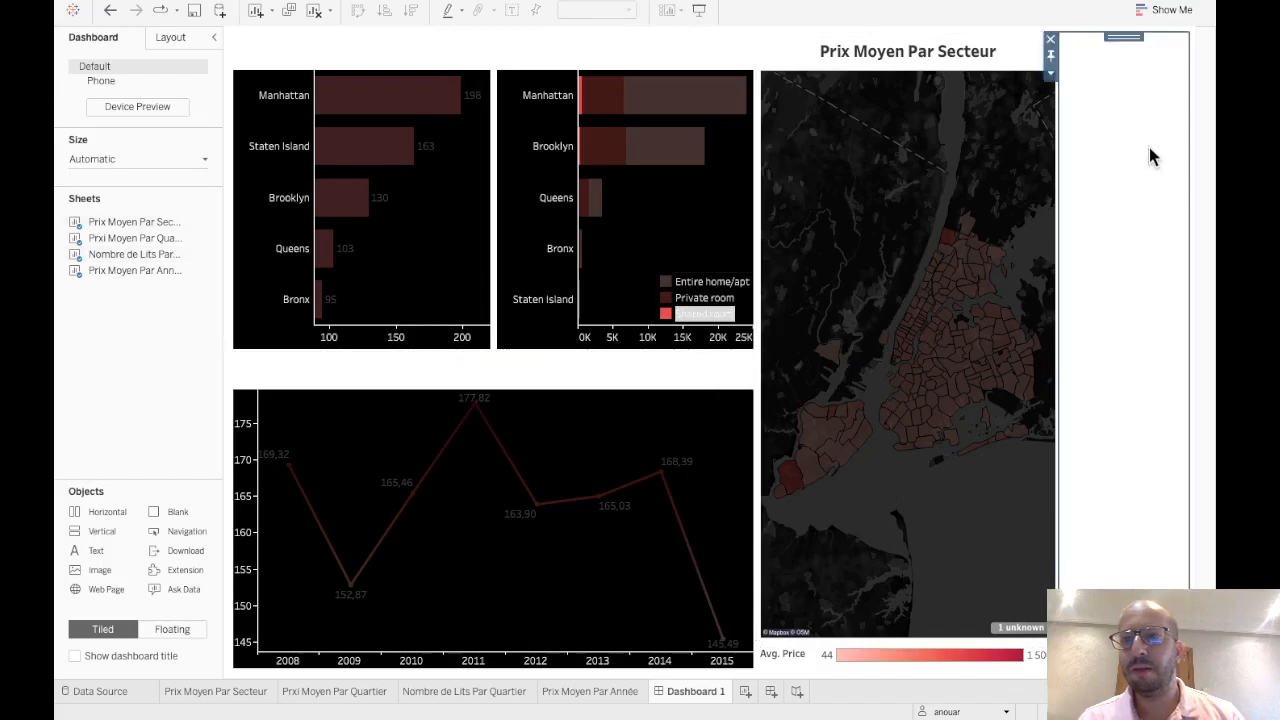
left_click(1052, 42)
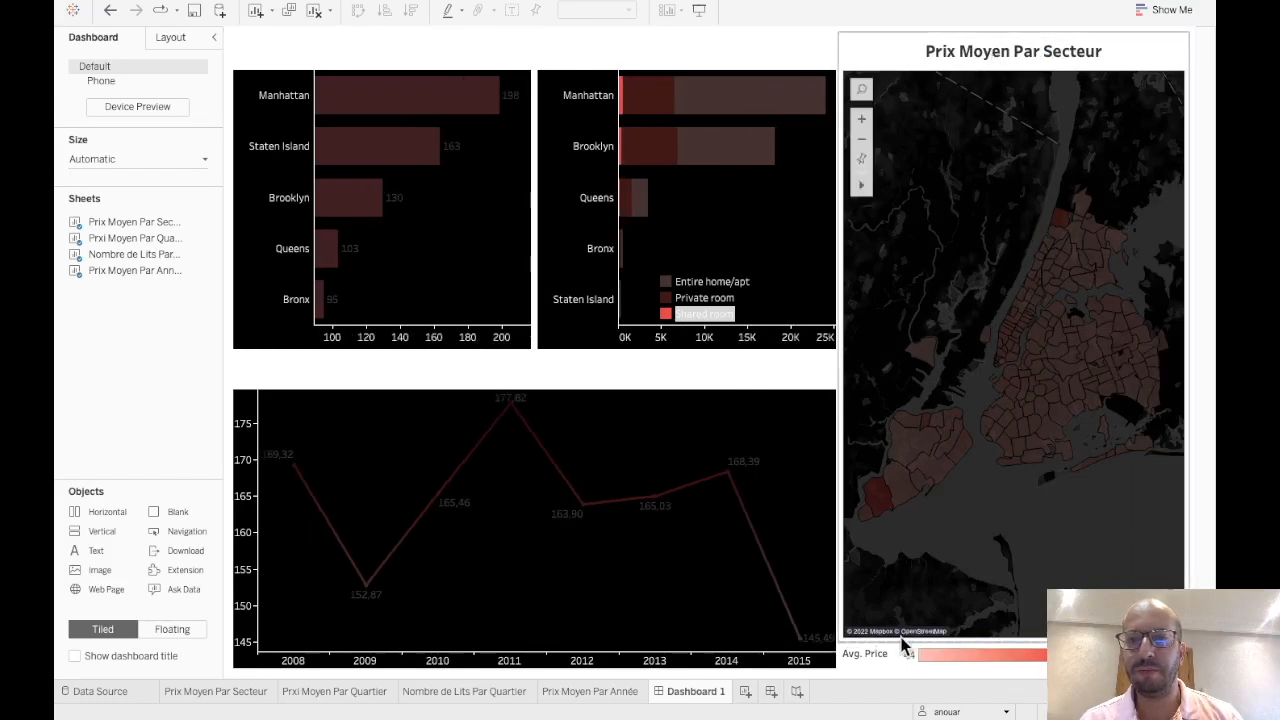
Step: Shade the title background of the Prix Moyen Par Année chart with the custom coral colour
left_click(643, 72)
left_click(432, 66)
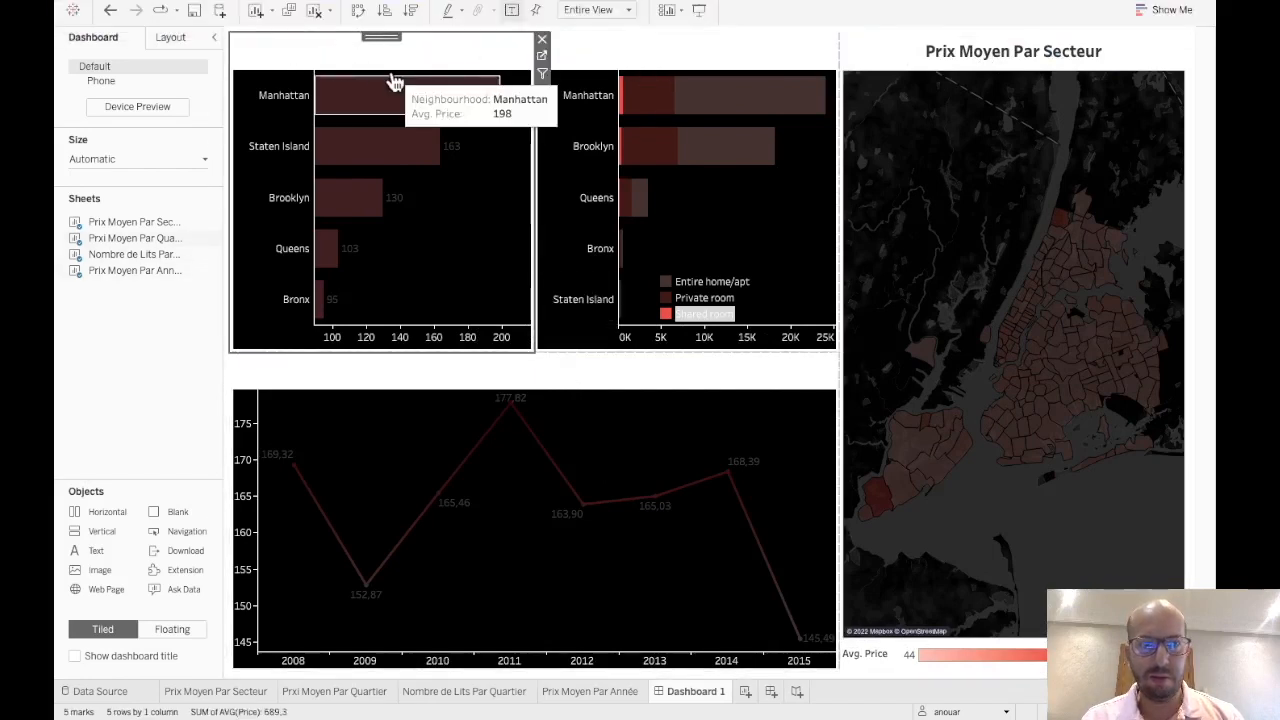
left_click(490, 383)
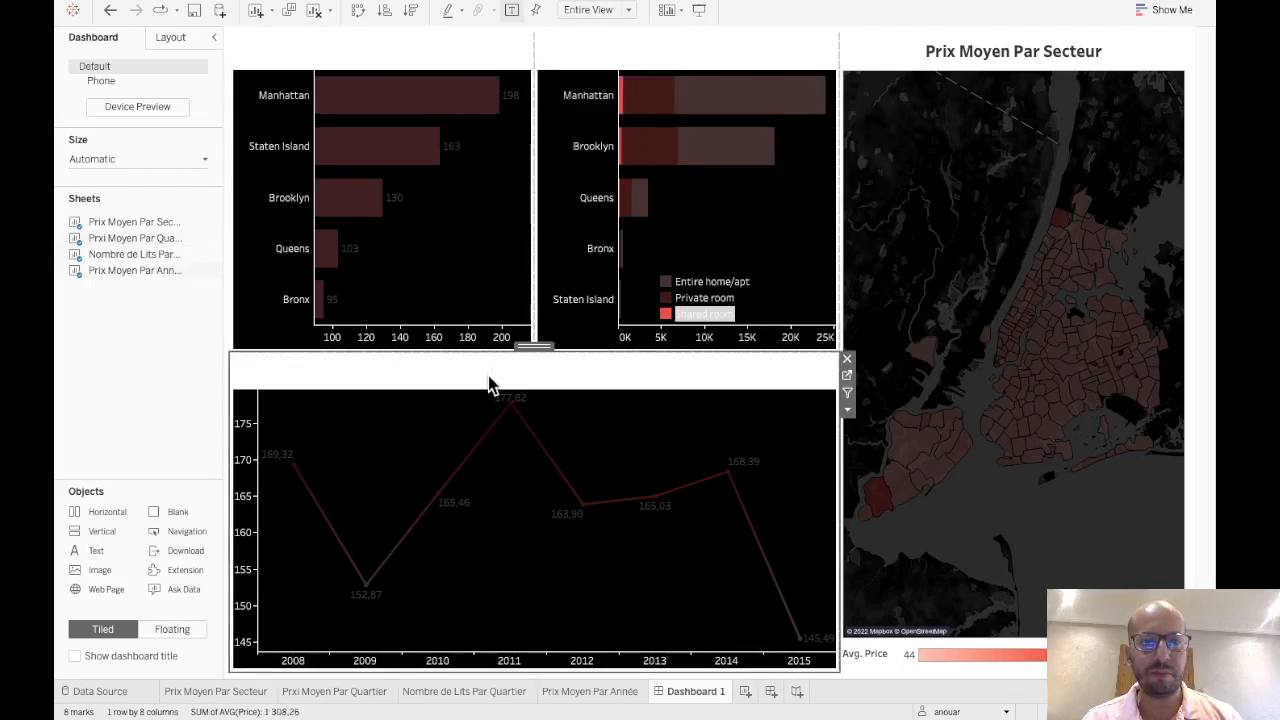
right_click(341, 374)
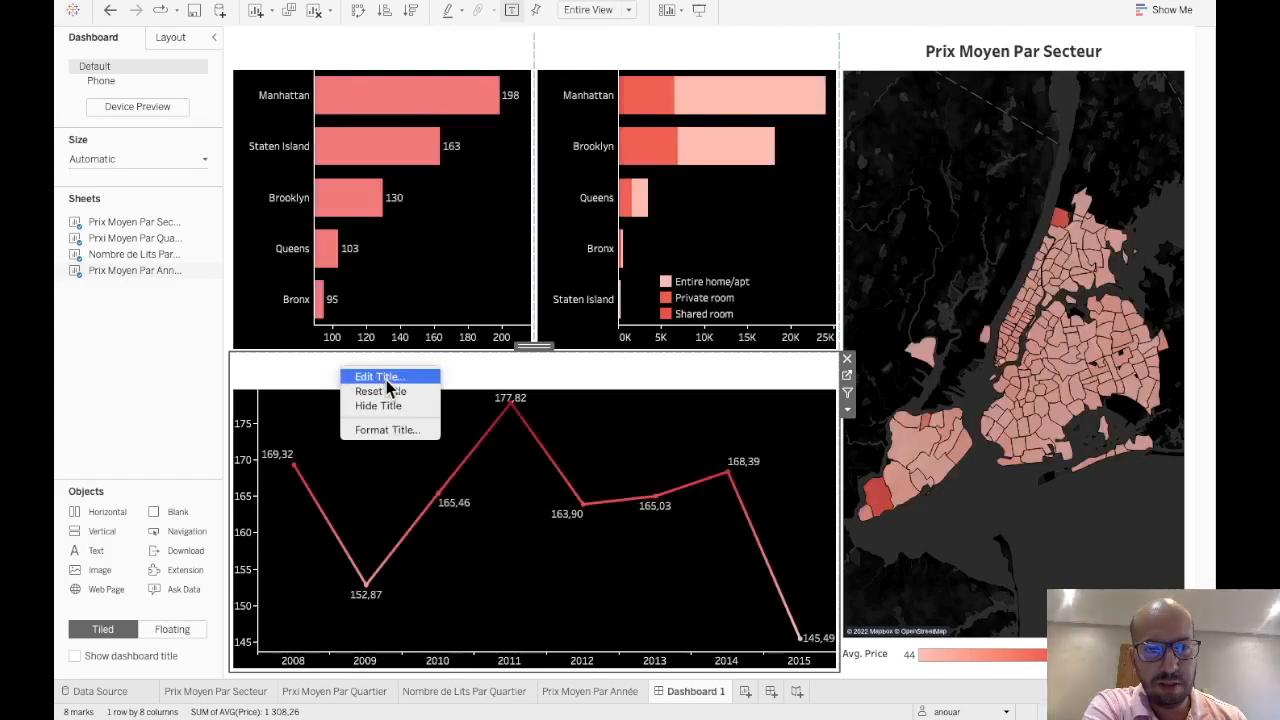
left_click(398, 434)
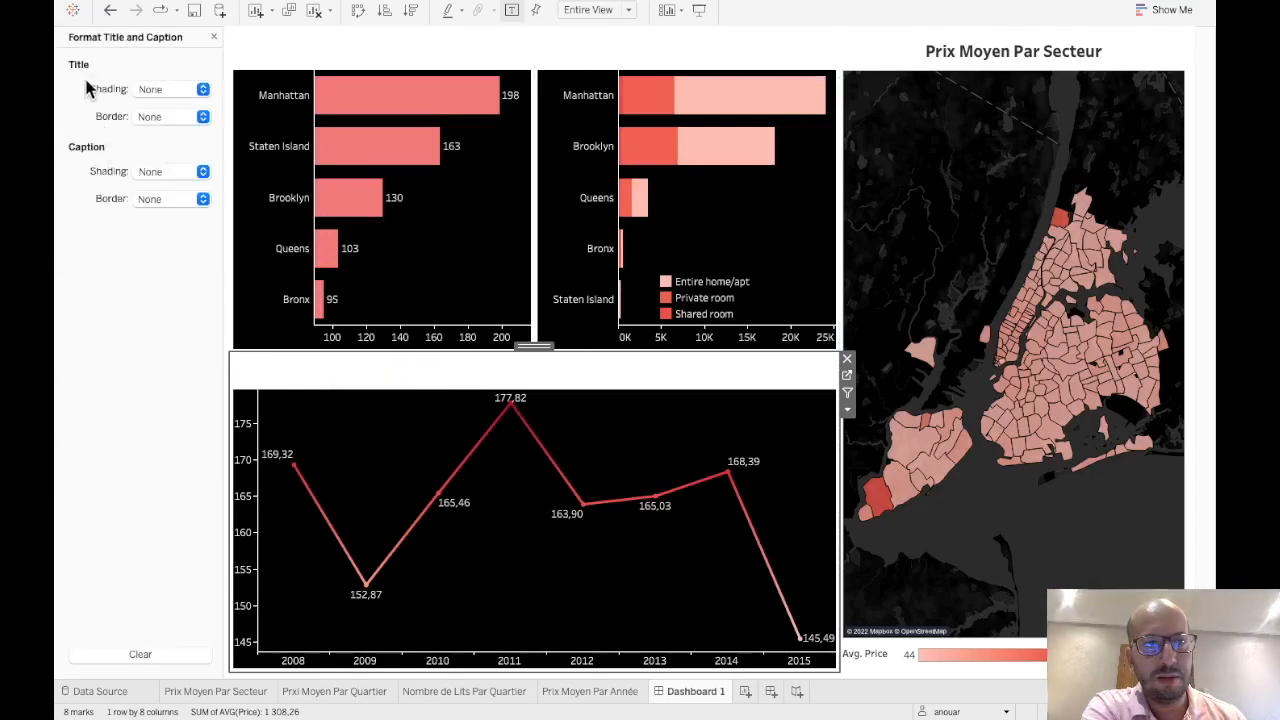
left_click(178, 90)
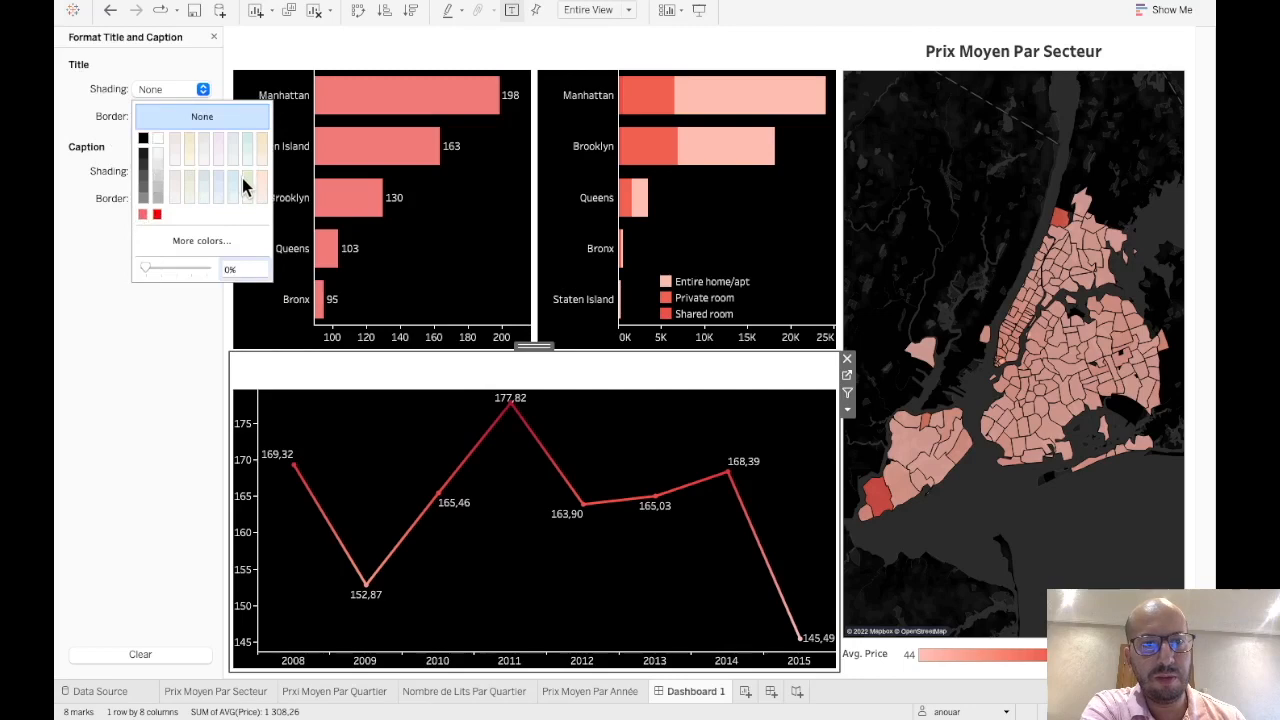
left_click(142, 215)
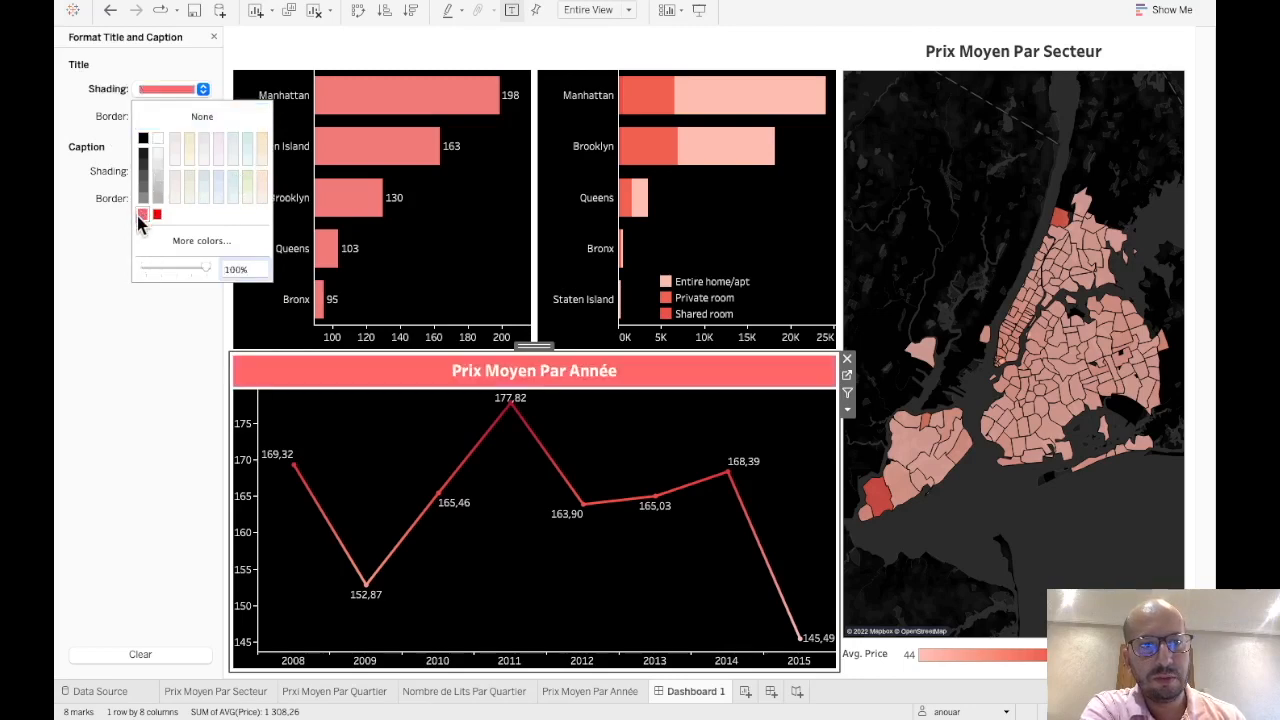
Step: Apply the same coral title shading to the Prxi Moyen Par Quartier and Nombre de Lits Par Quartier charts
left_click(418, 43)
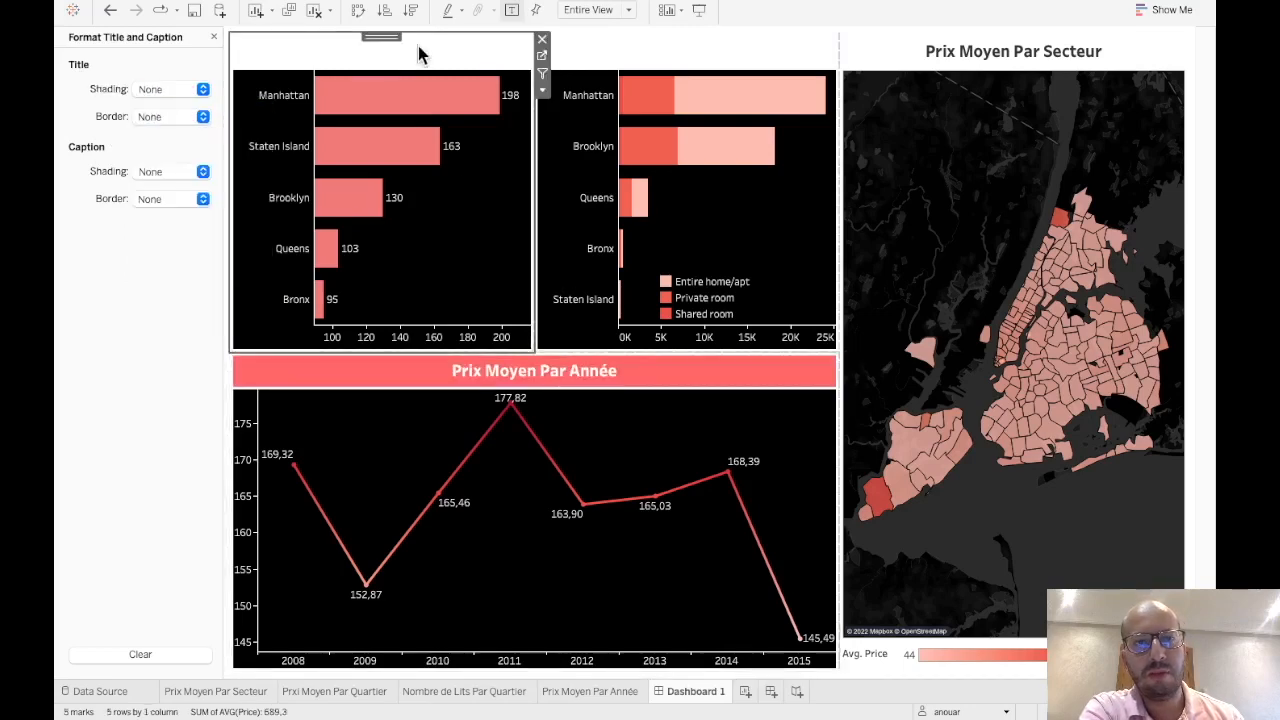
left_click(177, 92)
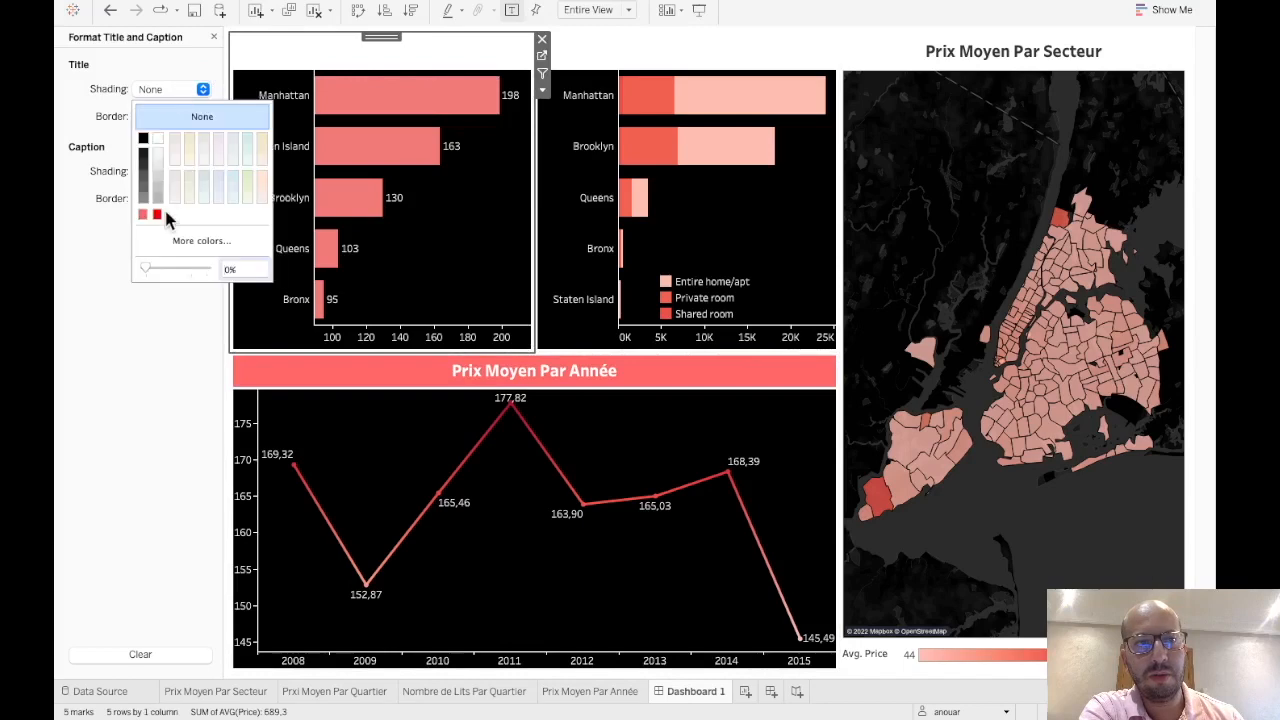
left_click(765, 47)
left_click(156, 88)
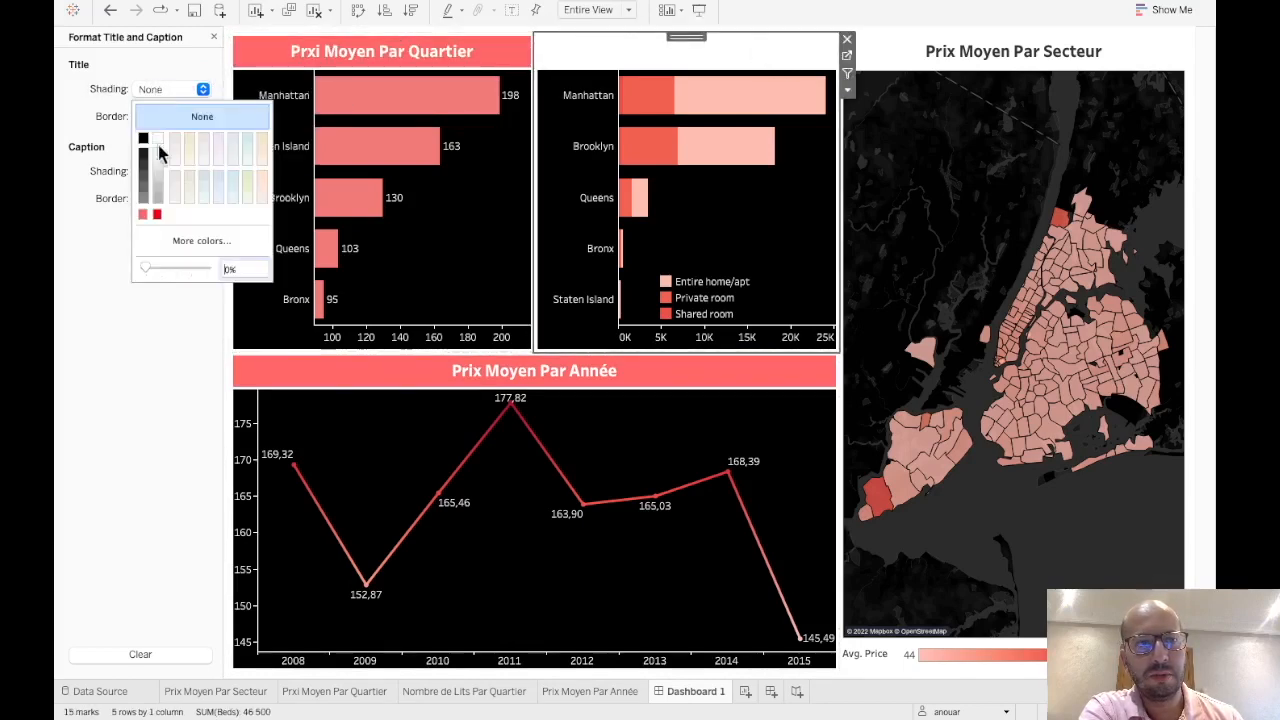
left_click(143, 215)
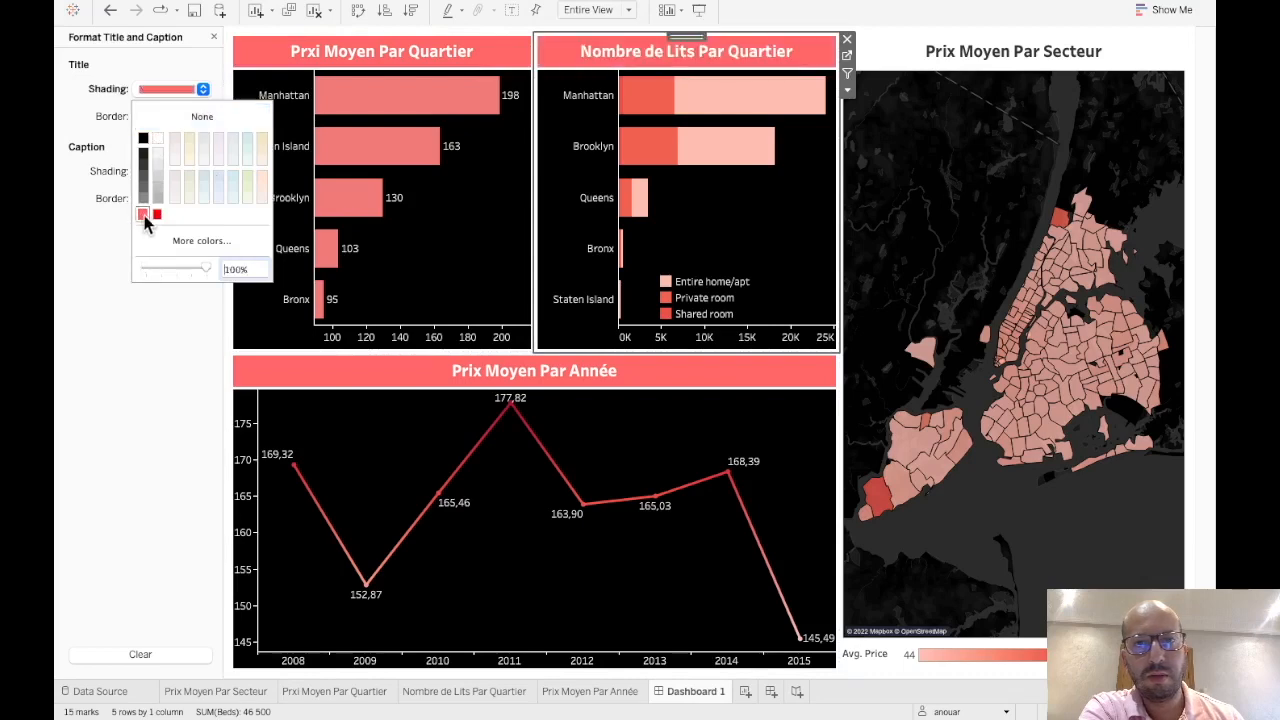
Step: Shade the Prix Moyen Par Secteur map's title background with the same coral colour
left_click(1029, 52)
left_click(169, 88)
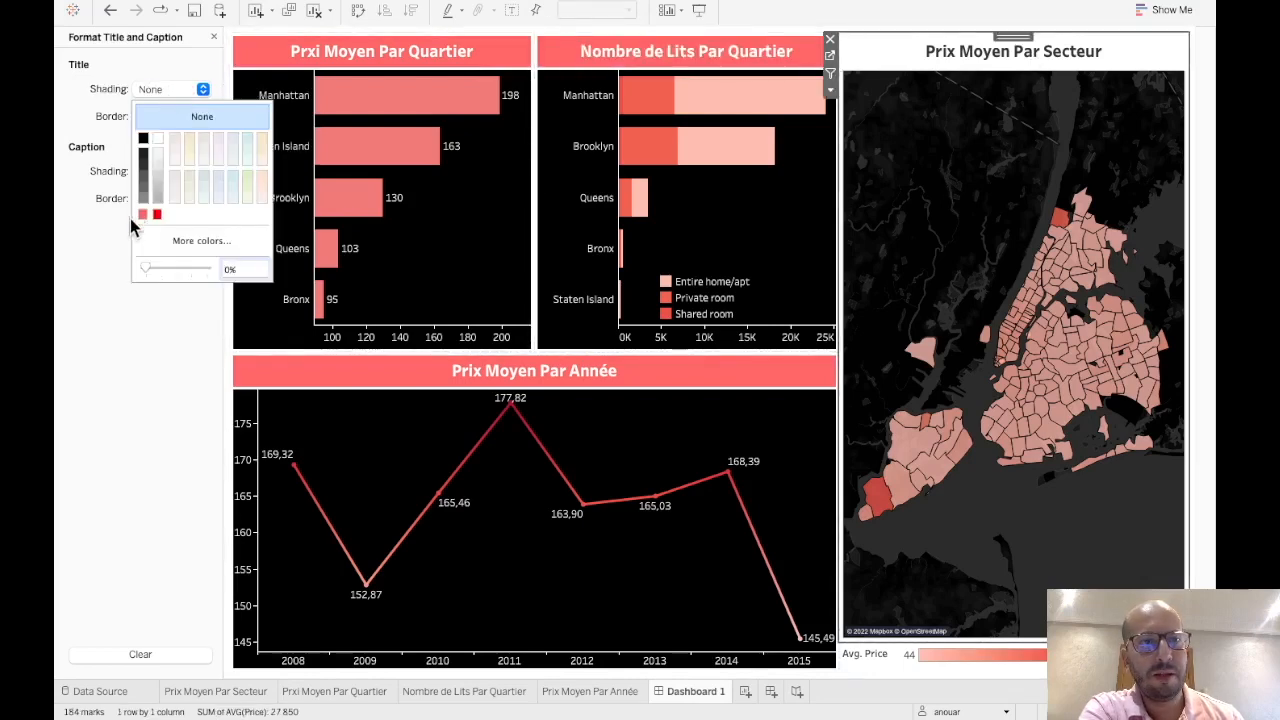
left_click(142, 215)
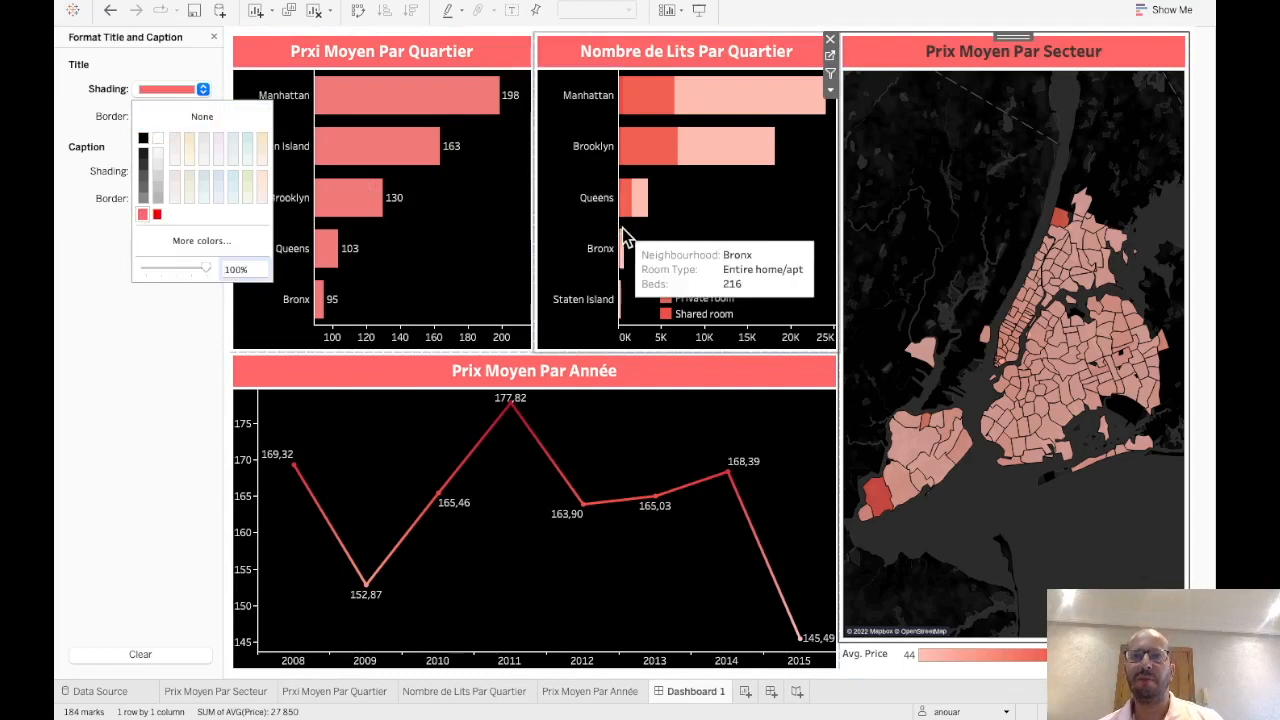
left_click(1030, 67)
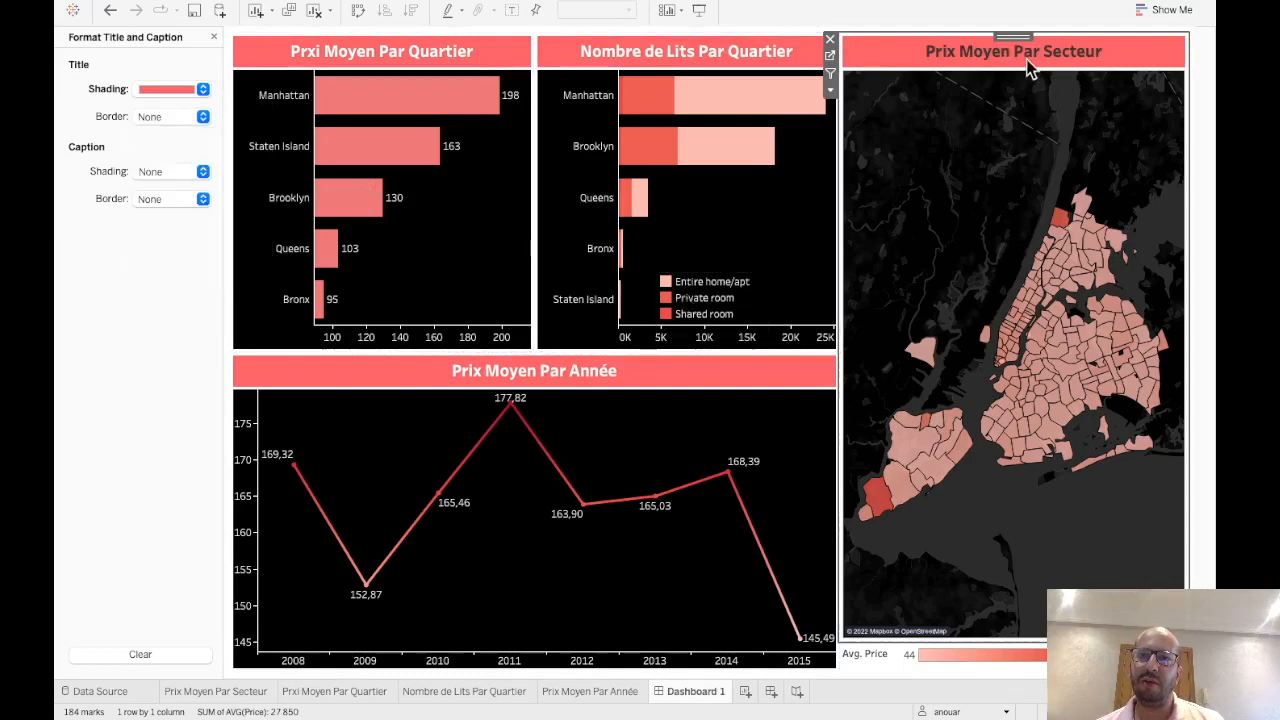